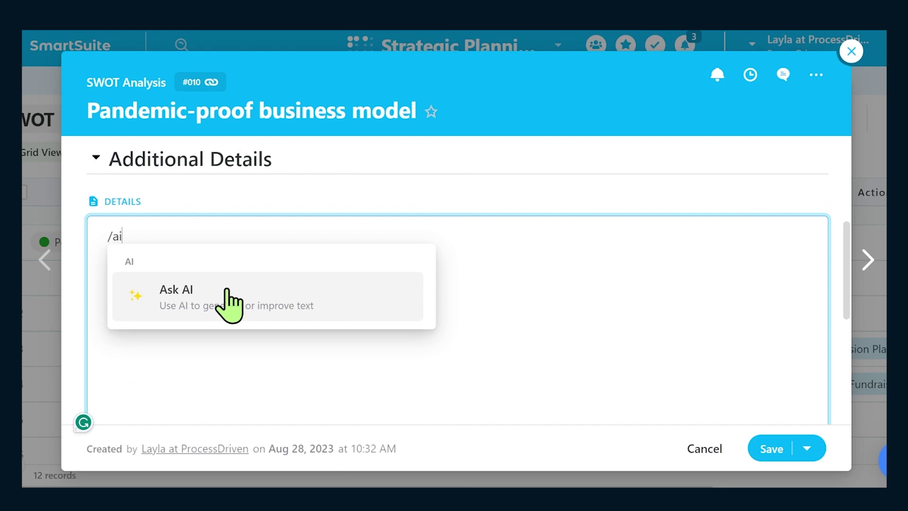
Step: Ask AI 'how can I systemize my business?' in the SWOT record's Details field
{"action": "left_click", "coordinate": [227, 302]}
{"action": "type", "text": "how can I systemize my business?"}
{"action": "key", "text": "Return"}
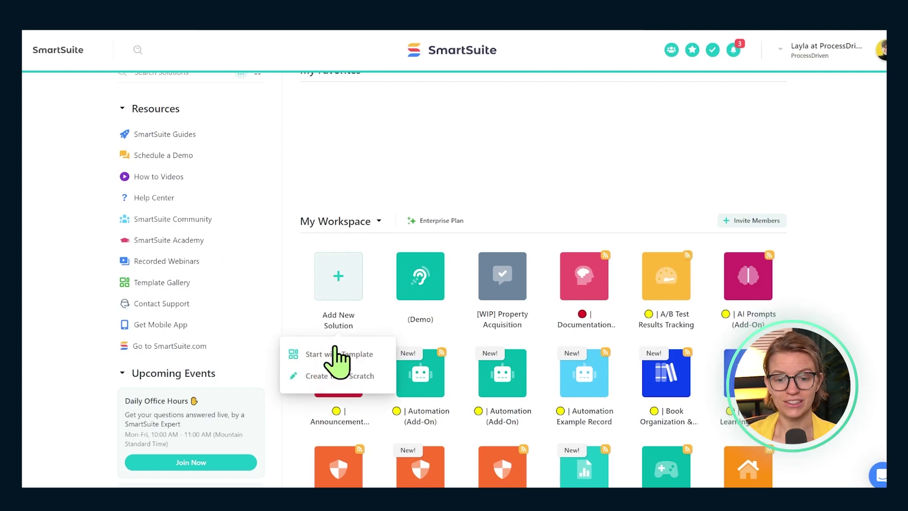
Step: Search the template library for 'objec' and open the Objectives & Key Results template's page
{"action": "left_click", "coordinate": [337, 356]}
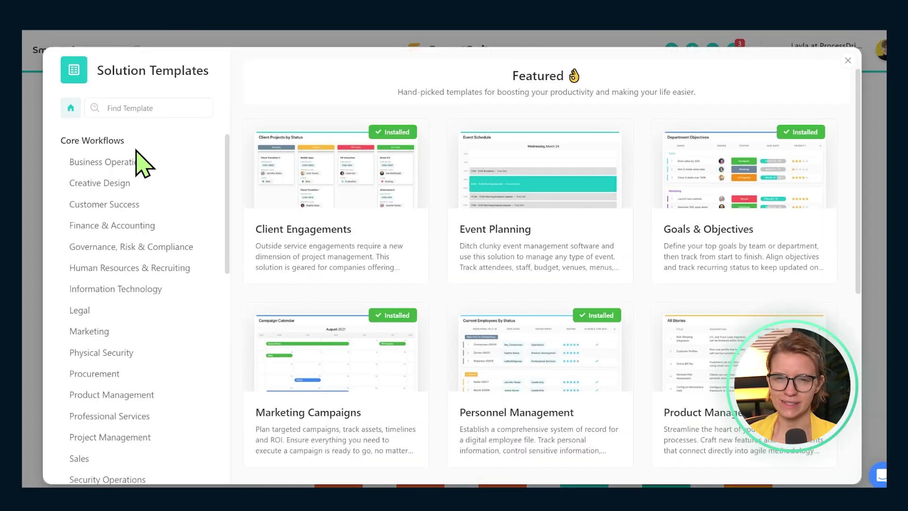
{"action": "left_click", "coordinate": [122, 108]}
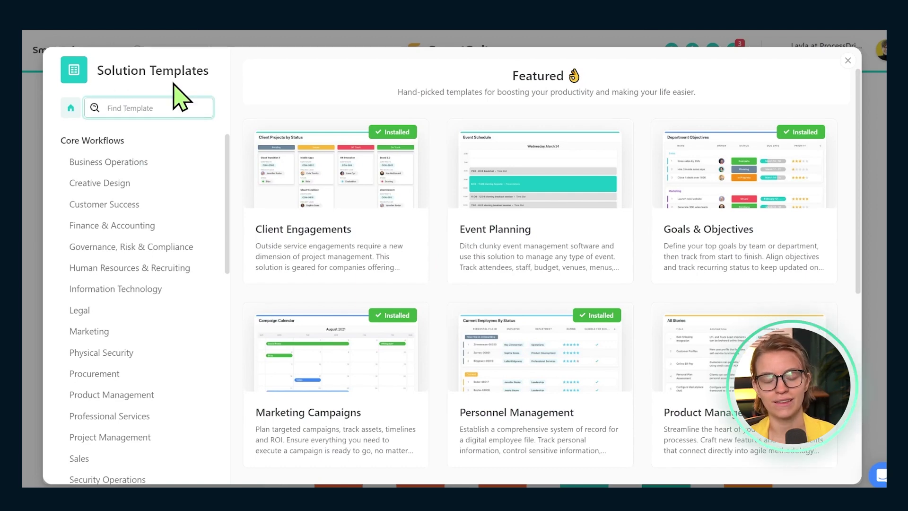
{"action": "type", "text": "objecti"}
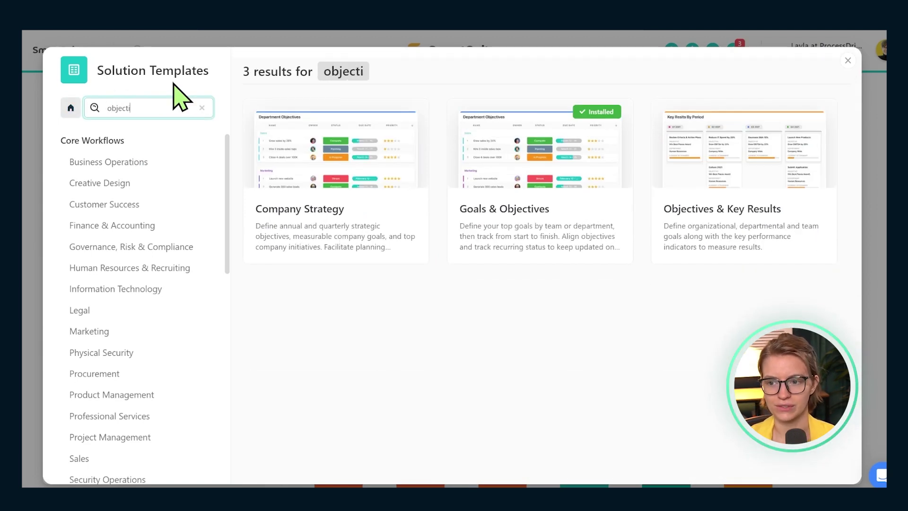
{"action": "mouse_move", "coordinate": [490, 225]}
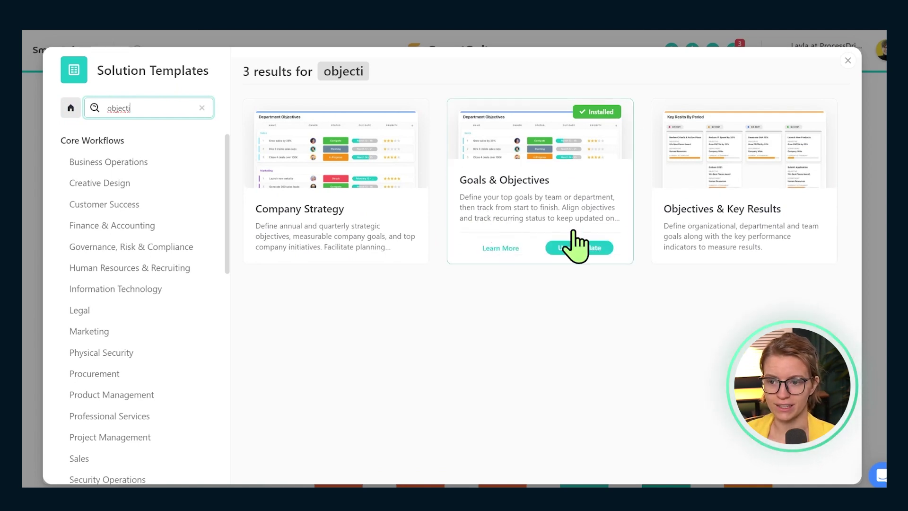
{"action": "mouse_move", "coordinate": [762, 180]}
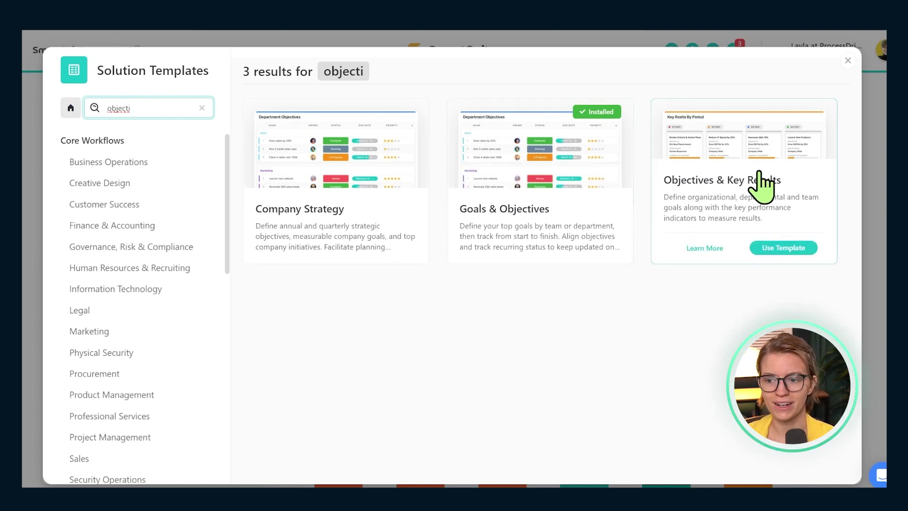
{"action": "left_click", "coordinate": [711, 248]}
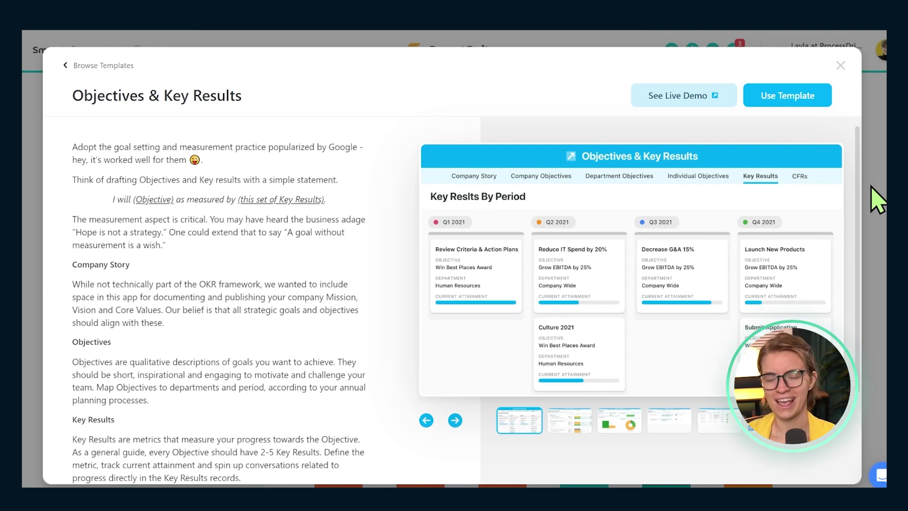
Step: Install the Objectives & Key Results template and open the new solution
{"action": "left_click", "coordinate": [794, 101]}
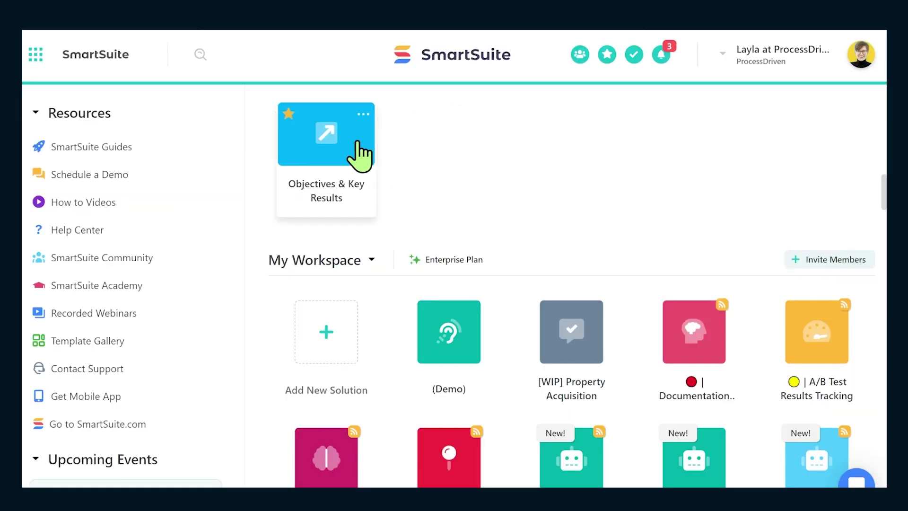
{"action": "left_click", "coordinate": [357, 143]}
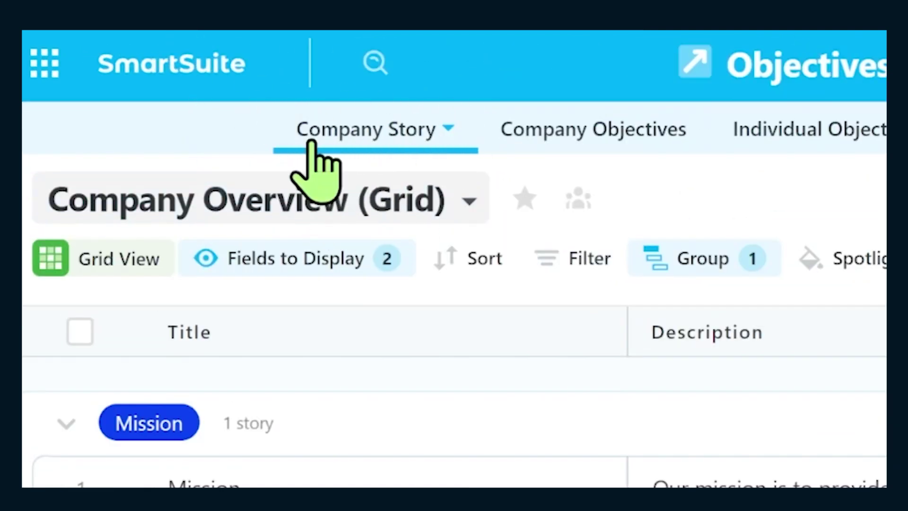
Step: Collapse the Mission, Vision and Core Values groups, briefly re-expanding Vision
{"action": "scroll", "coordinate": [266, 311], "scroll_direction": "down", "scroll_amount": 6}
{"action": "scroll", "coordinate": [310, 376], "scroll_direction": "up", "scroll_amount": 4}
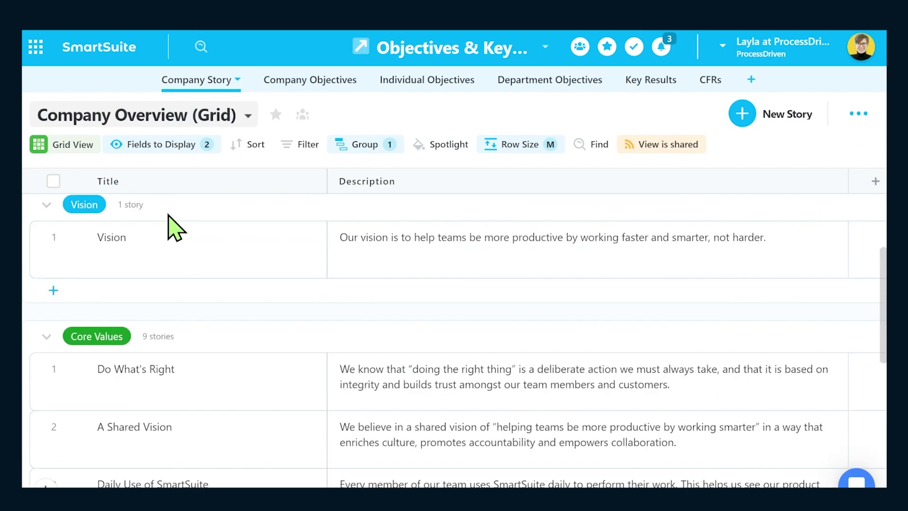
{"action": "left_click", "coordinate": [46, 336]}
{"action": "left_click", "coordinate": [46, 358]}
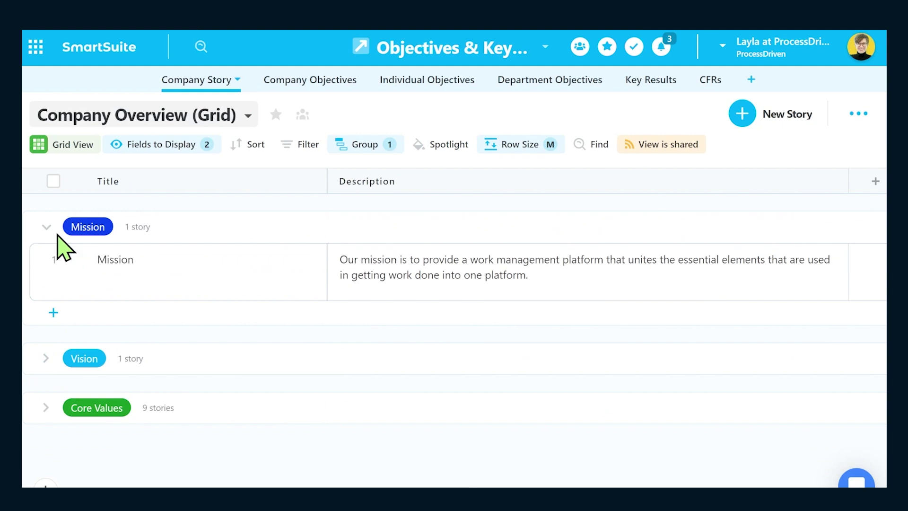
{"action": "left_click", "coordinate": [47, 227]}
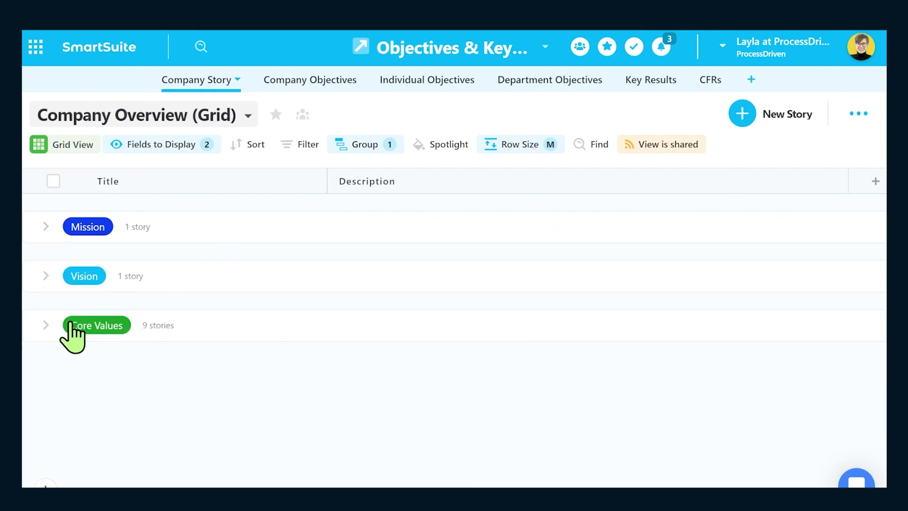
{"action": "left_click", "coordinate": [46, 276]}
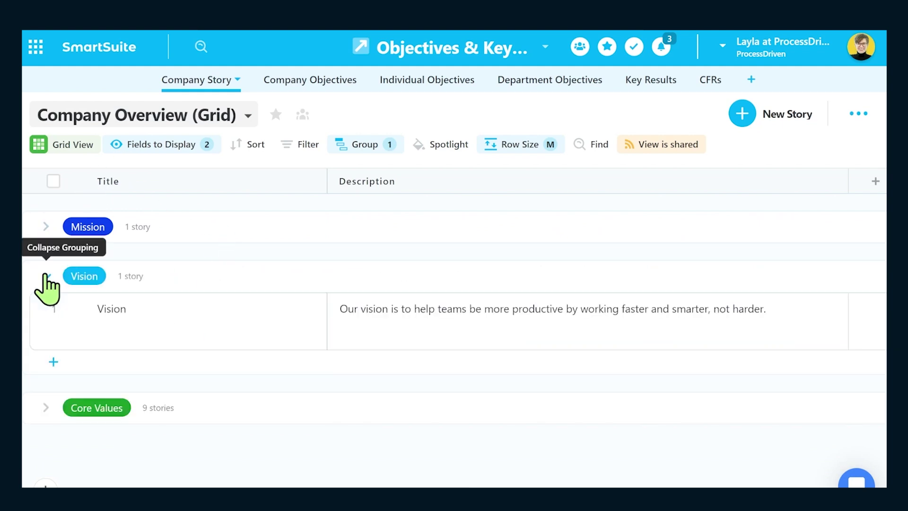
{"action": "left_click", "coordinate": [46, 276]}
Step: Switch the Company Overview view to cards with Mission and Vision expanded
{"action": "left_click", "coordinate": [67, 147]}
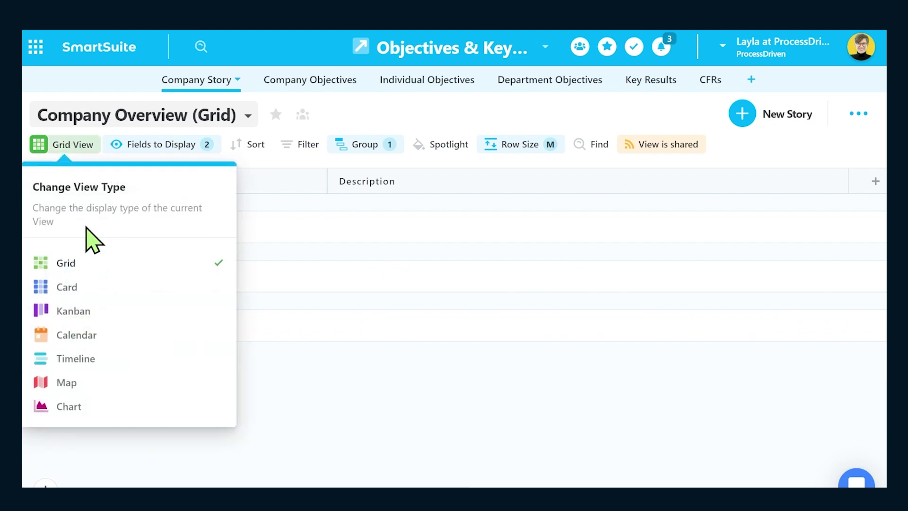
{"action": "left_click", "coordinate": [91, 289]}
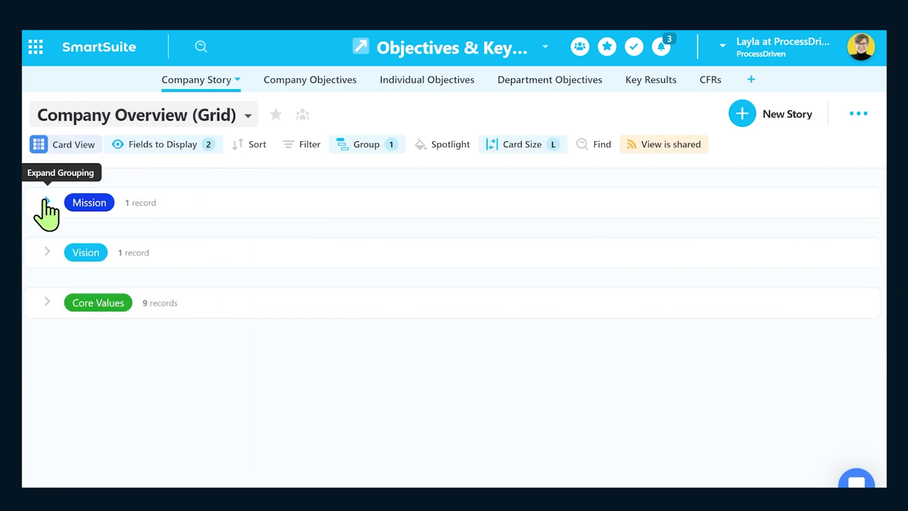
{"action": "left_click", "coordinate": [47, 203]}
{"action": "left_click", "coordinate": [59, 395]}
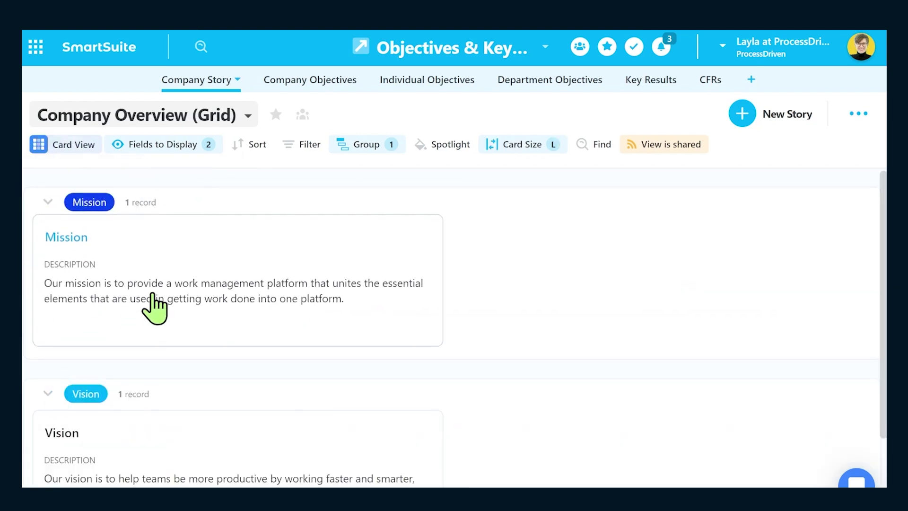
{"action": "scroll", "coordinate": [154, 305], "scroll_direction": "down", "scroll_amount": 2}
Step: Change the view to Kanban, then switch to the Mission, Vision & Core Values view
{"action": "left_click", "coordinate": [78, 145]}
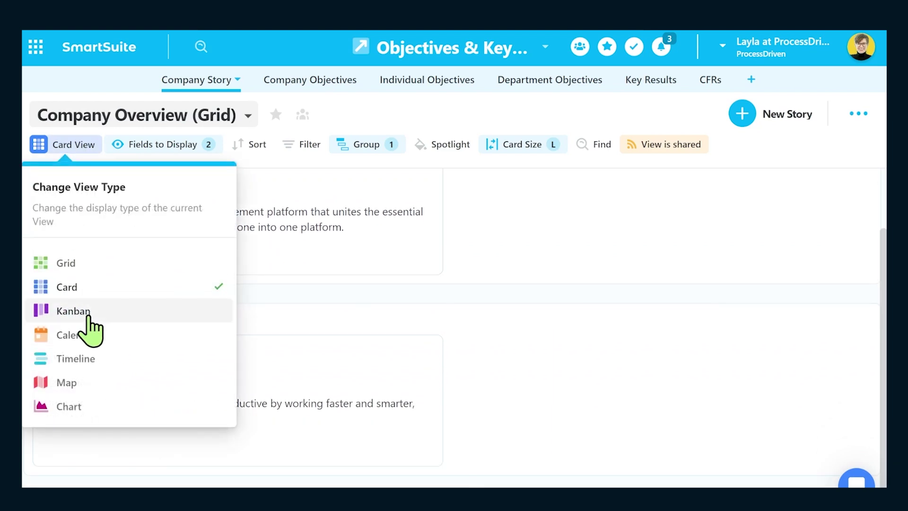
{"action": "left_click", "coordinate": [89, 311]}
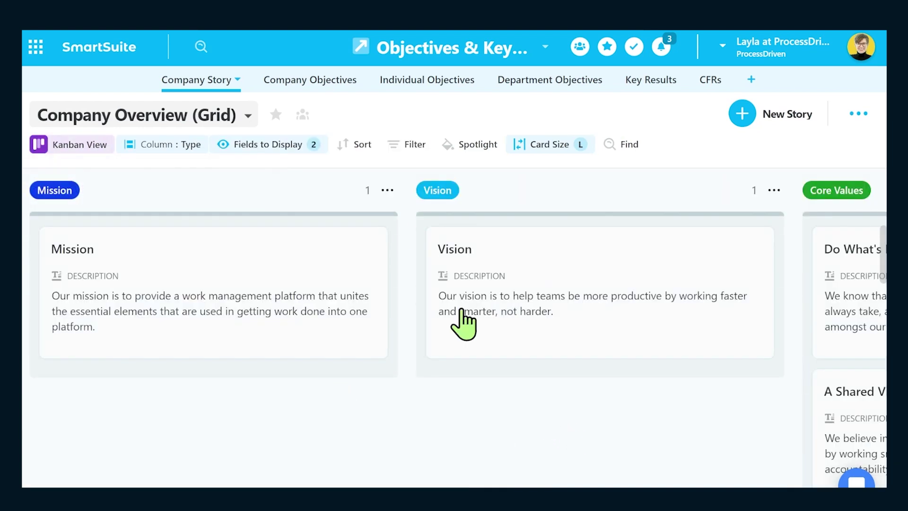
{"action": "left_click", "coordinate": [191, 118]}
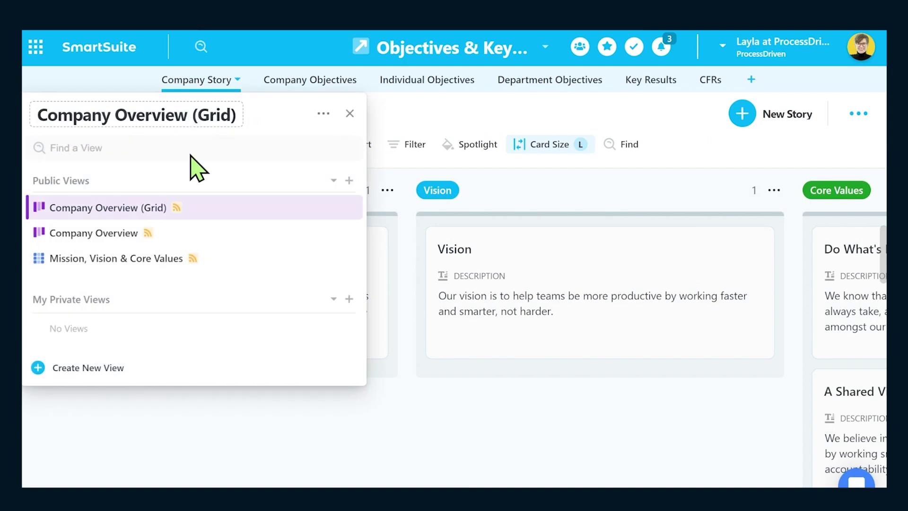
{"action": "left_click", "coordinate": [194, 260]}
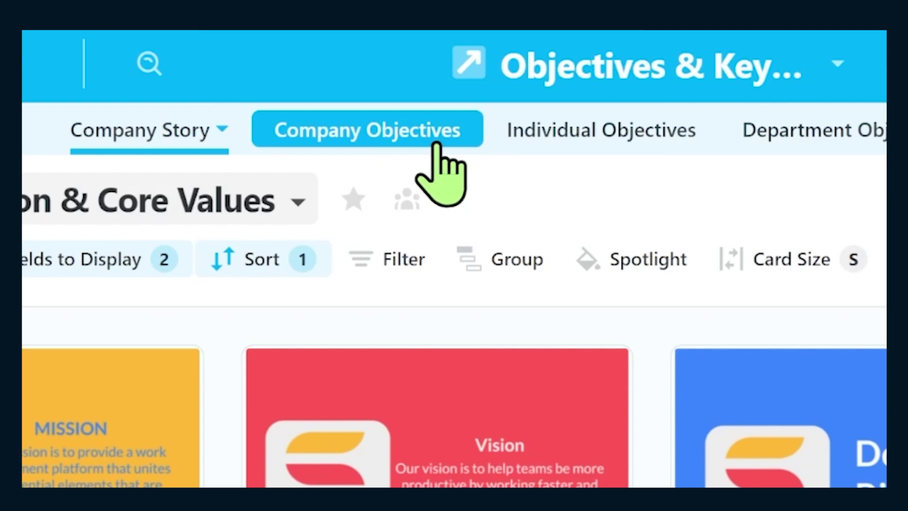
Step: Review the Reduce Expenses by 20% Y/Y record in Company Objectives
{"action": "left_click", "coordinate": [436, 141]}
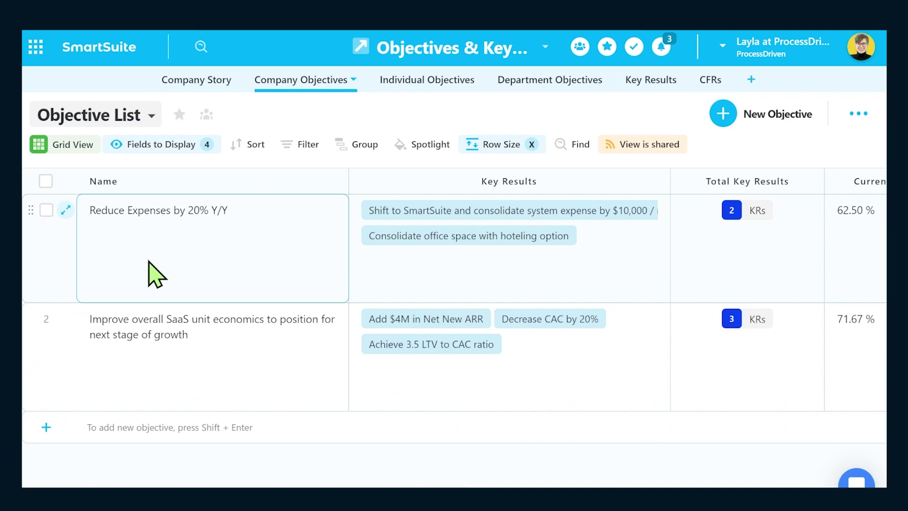
{"action": "left_click", "coordinate": [66, 209]}
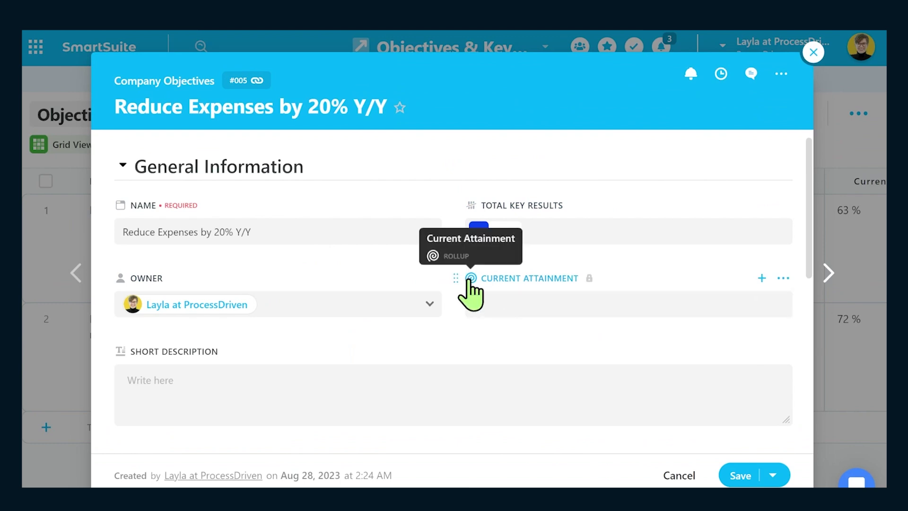
{"action": "scroll", "coordinate": [203, 229], "scroll_direction": "down", "scroll_amount": 3}
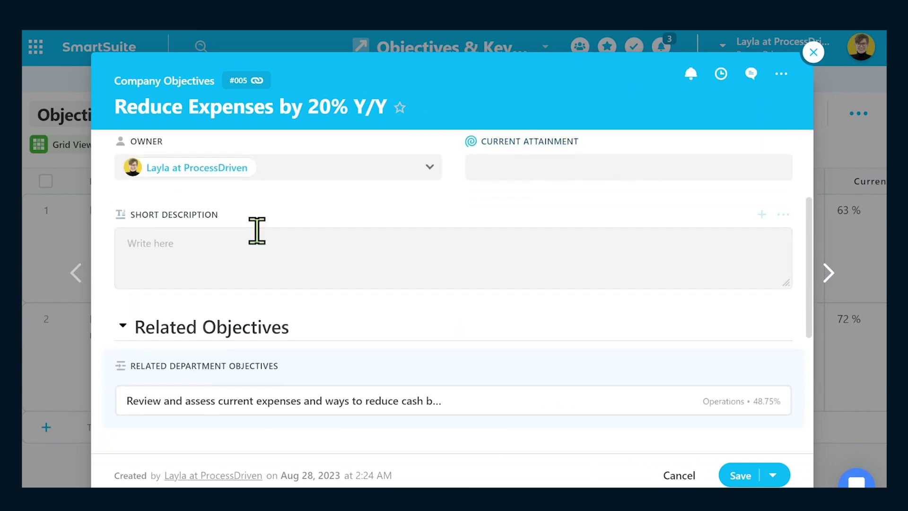
{"action": "scroll", "coordinate": [213, 253], "scroll_direction": "down", "scroll_amount": 4}
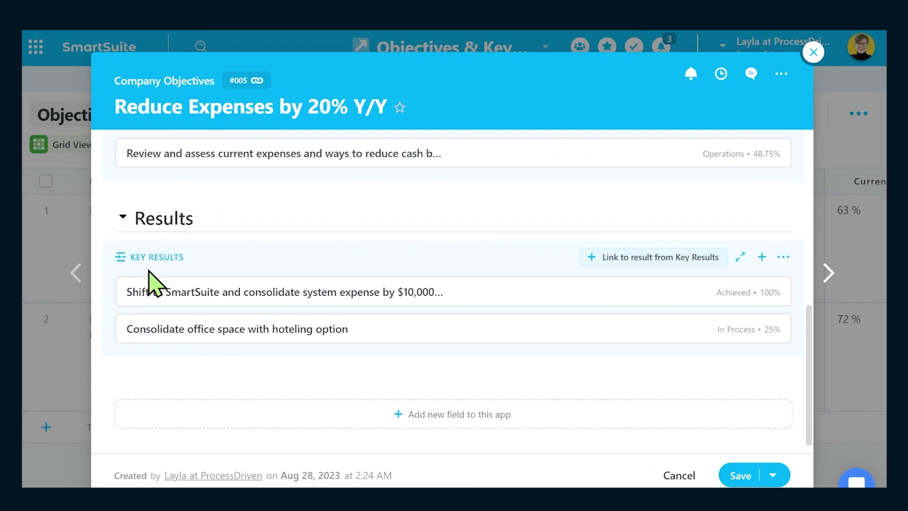
{"action": "scroll", "coordinate": [152, 279], "scroll_direction": "up", "scroll_amount": 2}
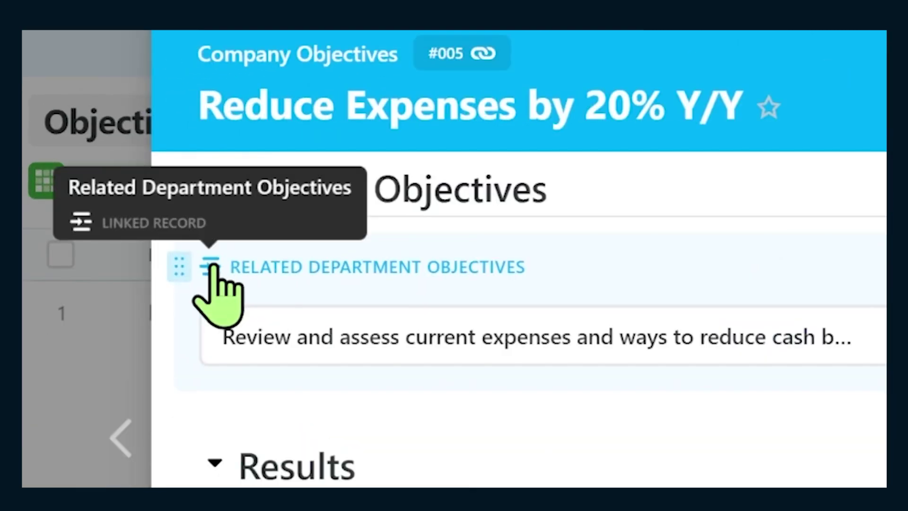
{"action": "left_click", "coordinate": [812, 53]}
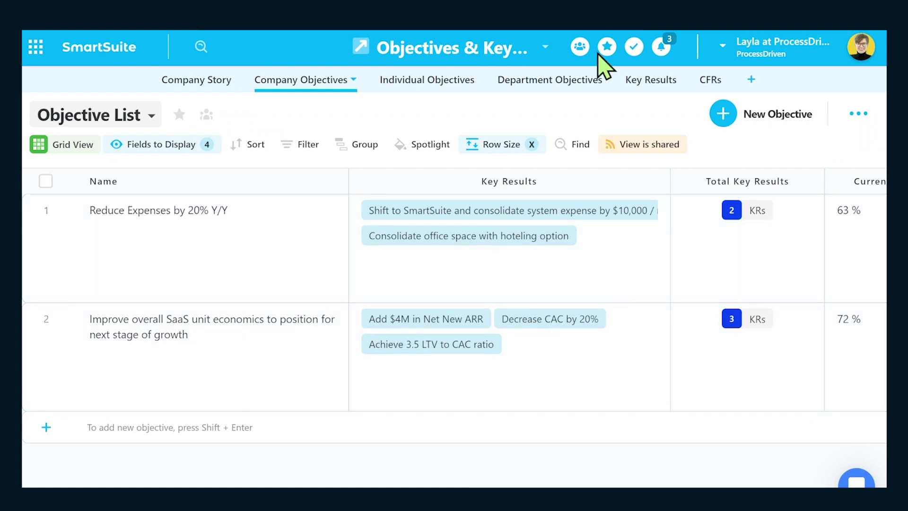
Step: Browse the Key Results table, then return to Company Objectives
{"action": "left_click", "coordinate": [652, 80]}
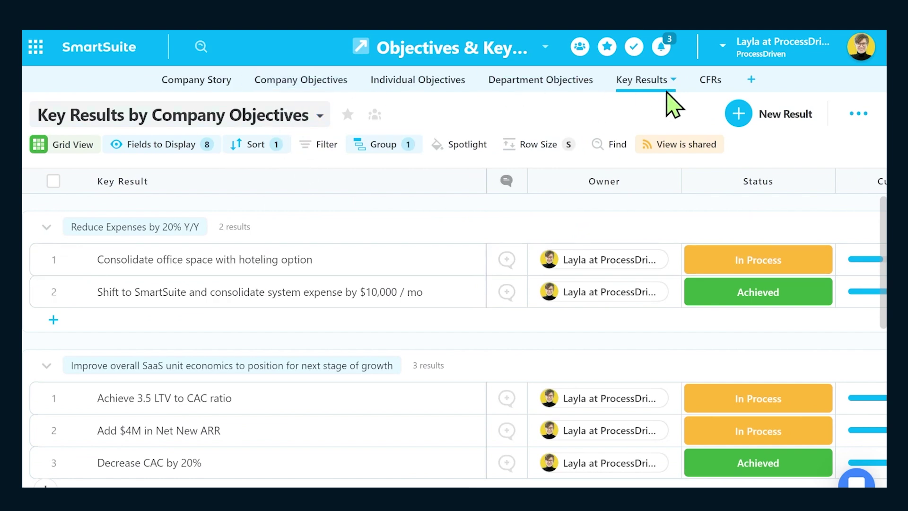
{"action": "scroll", "coordinate": [199, 298], "scroll_direction": "down", "scroll_amount": 5}
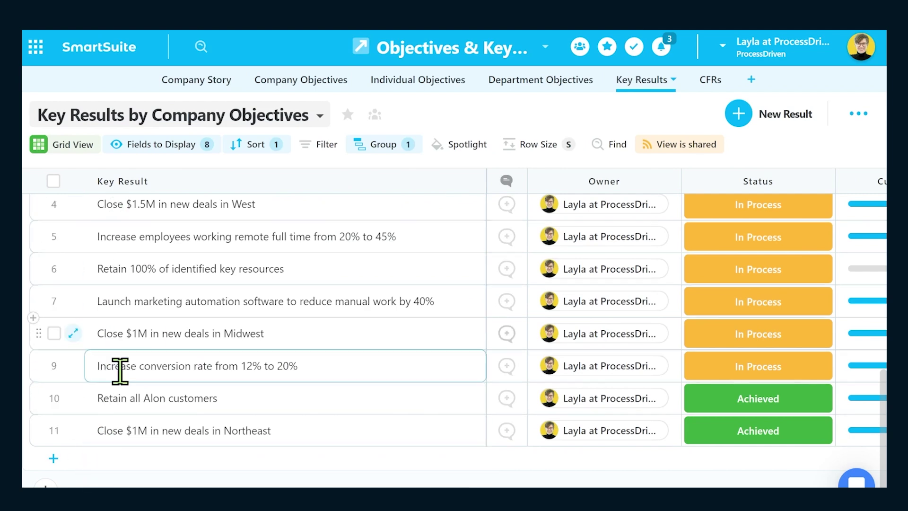
{"action": "scroll", "coordinate": [156, 468], "scroll_direction": "down", "scroll_amount": 5}
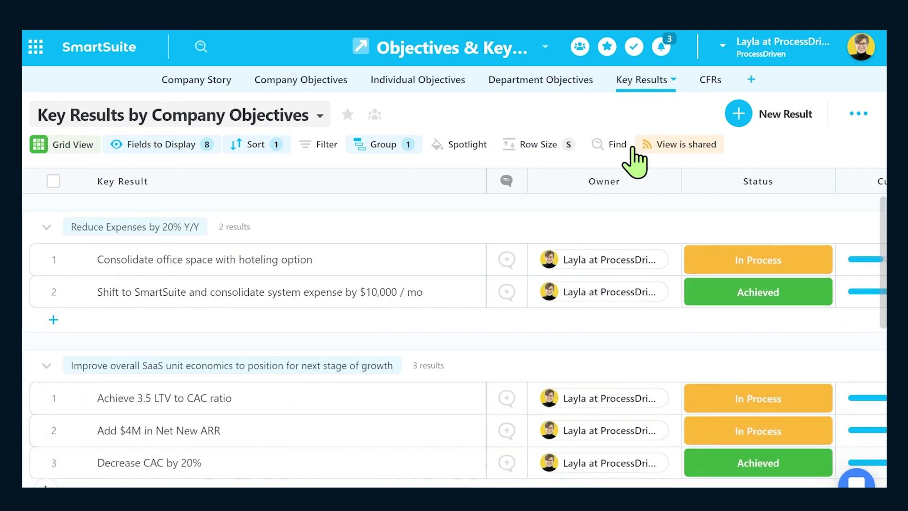
{"action": "left_click", "coordinate": [310, 80]}
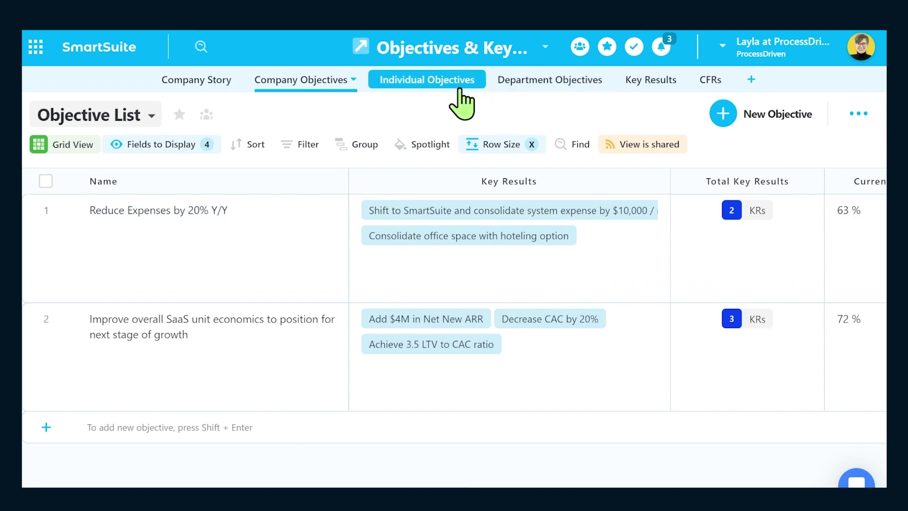
Step: Review the Complete Alon Post Merger Integration Plan individual objective and compare tables
{"action": "left_click", "coordinate": [460, 90]}
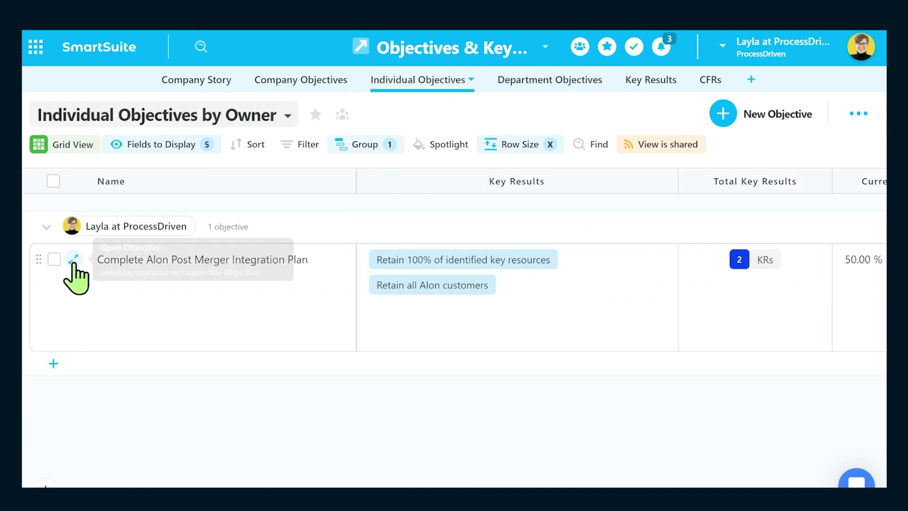
{"action": "left_click", "coordinate": [73, 259]}
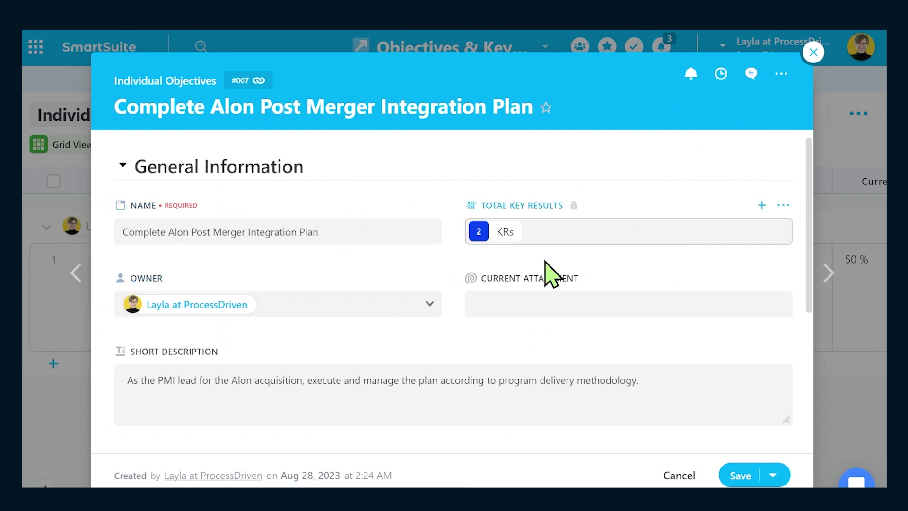
{"action": "scroll", "coordinate": [547, 300], "scroll_direction": "down", "scroll_amount": 2}
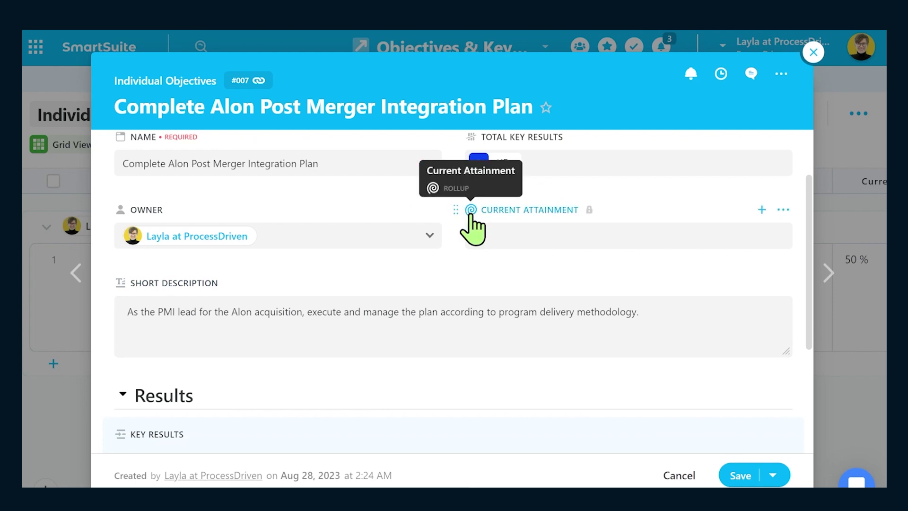
{"action": "scroll", "coordinate": [476, 224], "scroll_direction": "down", "scroll_amount": 4}
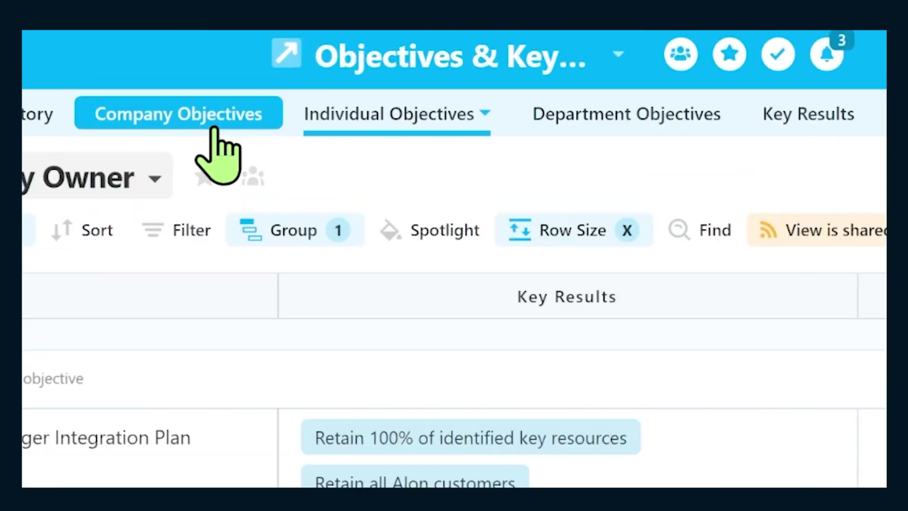
{"action": "left_click", "coordinate": [209, 134]}
{"action": "left_click", "coordinate": [407, 132]}
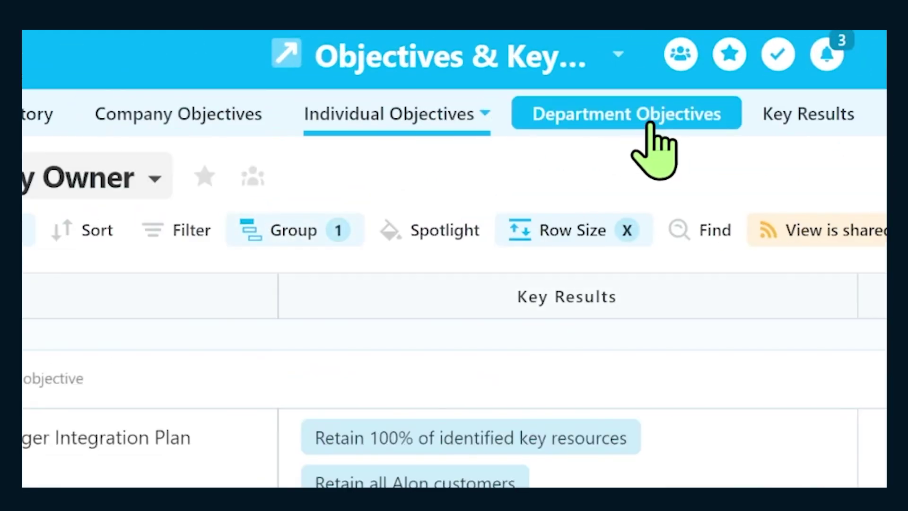
Step: Drag Department Objectives ahead of Individual Objectives and open its first objective
{"action": "left_click", "coordinate": [656, 132]}
{"action": "left_click_drag", "start_coordinate": [652, 132], "coordinate": [191, 121]}
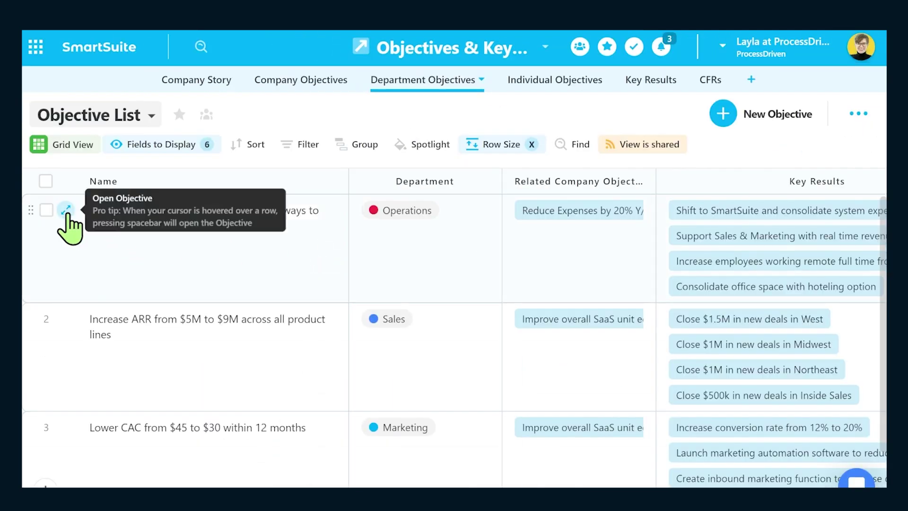
{"action": "left_click", "coordinate": [66, 211]}
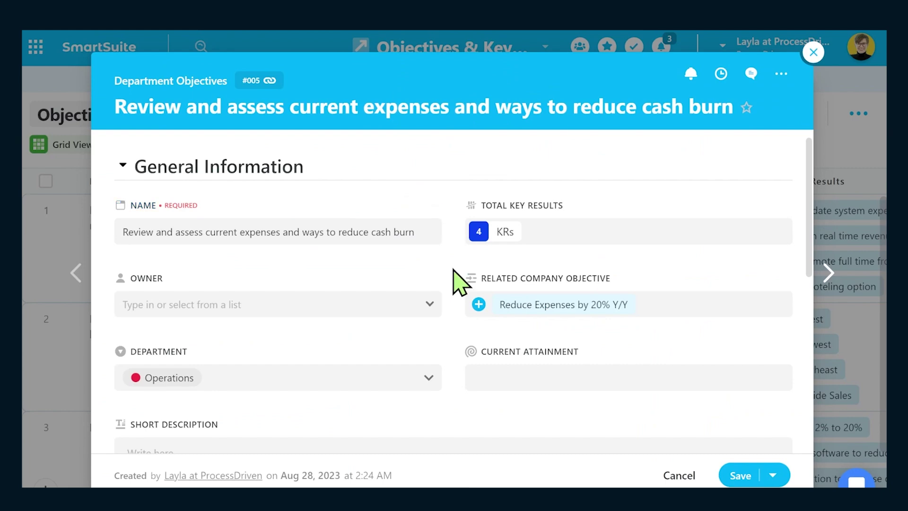
{"action": "left_click", "coordinate": [810, 57]}
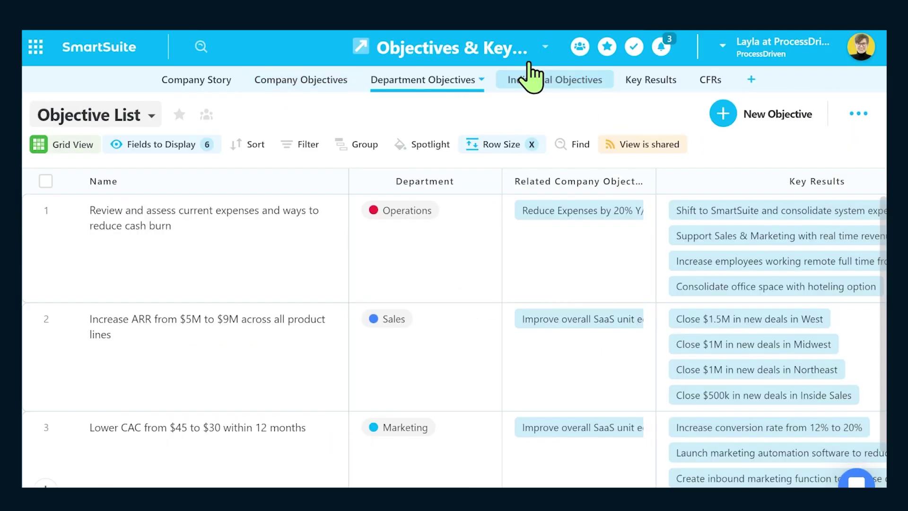
{"action": "left_click", "coordinate": [492, 52]}
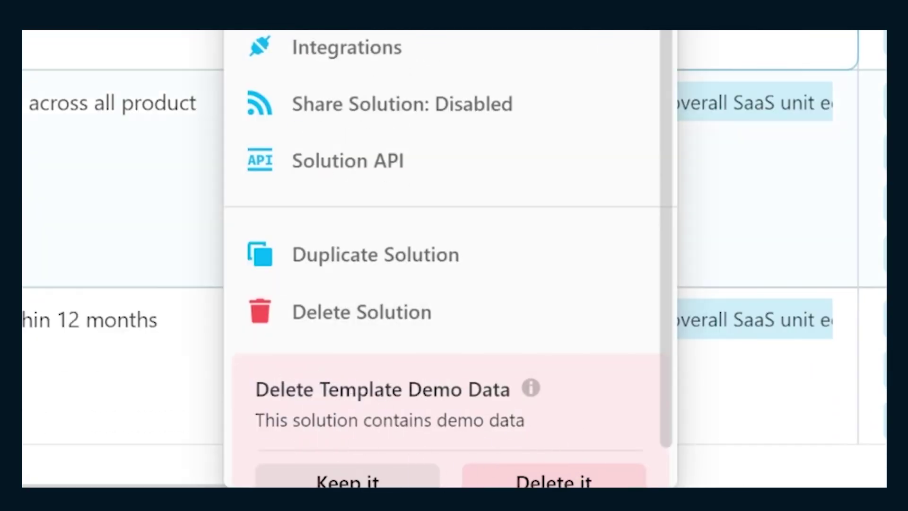
{"action": "left_click", "coordinate": [663, 103]}
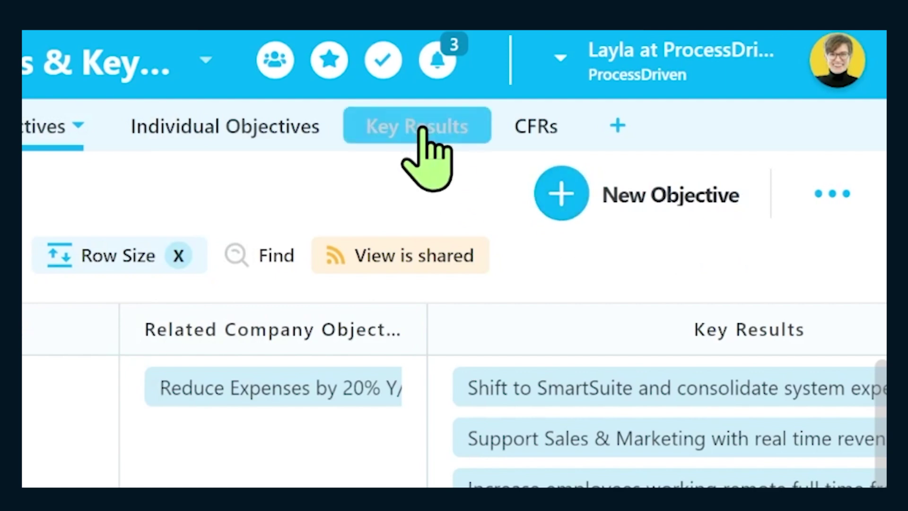
{"action": "left_click", "coordinate": [420, 128]}
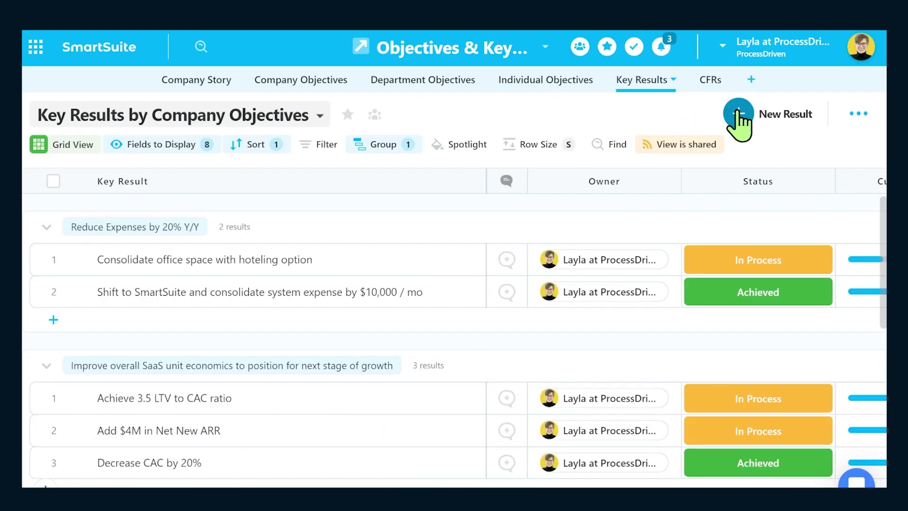
{"action": "left_click", "coordinate": [382, 87]}
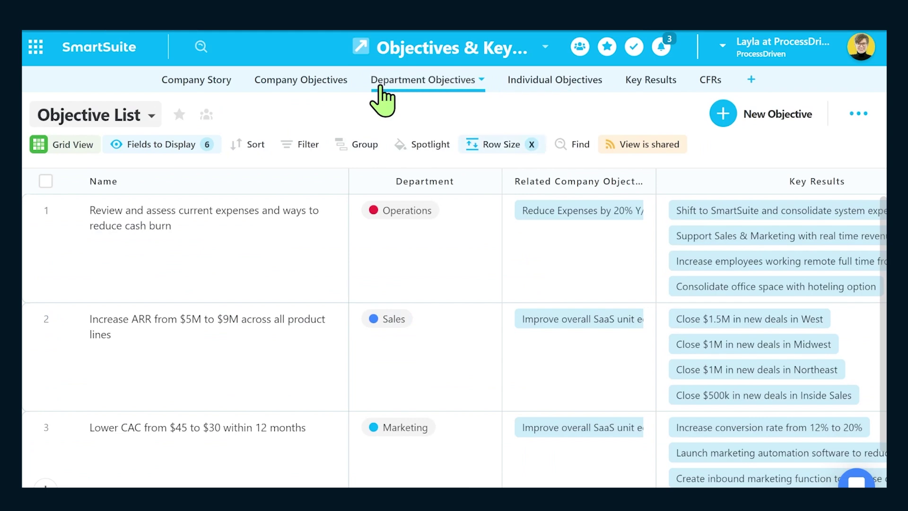
Step: Add a department objective linked to the SaaS unit economics company objective, then view Key Results
{"action": "left_click", "coordinate": [722, 115]}
{"action": "scroll", "coordinate": [407, 337], "scroll_direction": "down", "scroll_amount": 3}
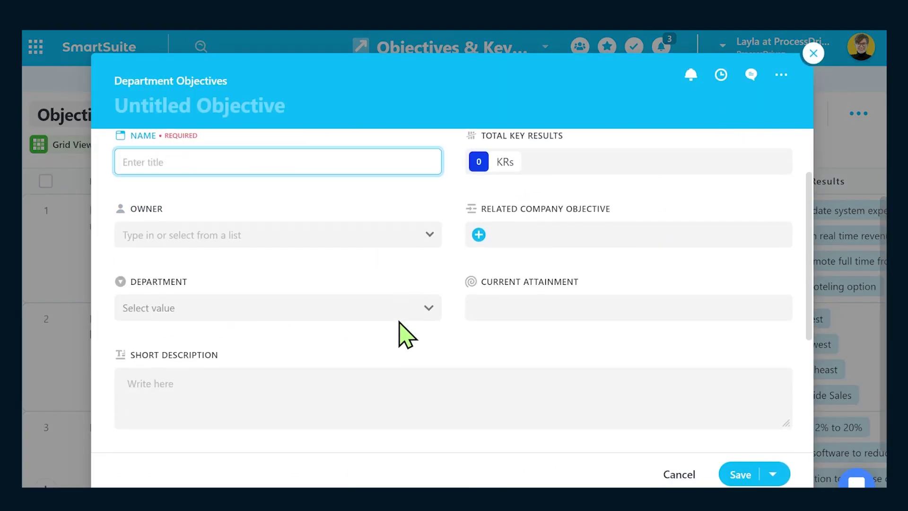
{"action": "left_click", "coordinate": [371, 333]}
{"action": "scroll", "coordinate": [438, 261], "scroll_direction": "up", "scroll_amount": 3}
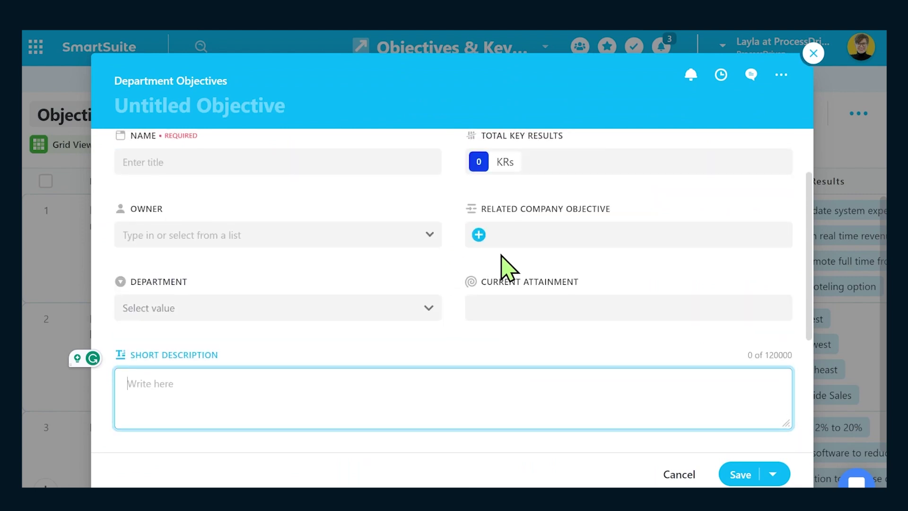
{"action": "left_click", "coordinate": [478, 235]}
{"action": "left_click", "coordinate": [213, 247]}
{"action": "left_click", "coordinate": [600, 450]}
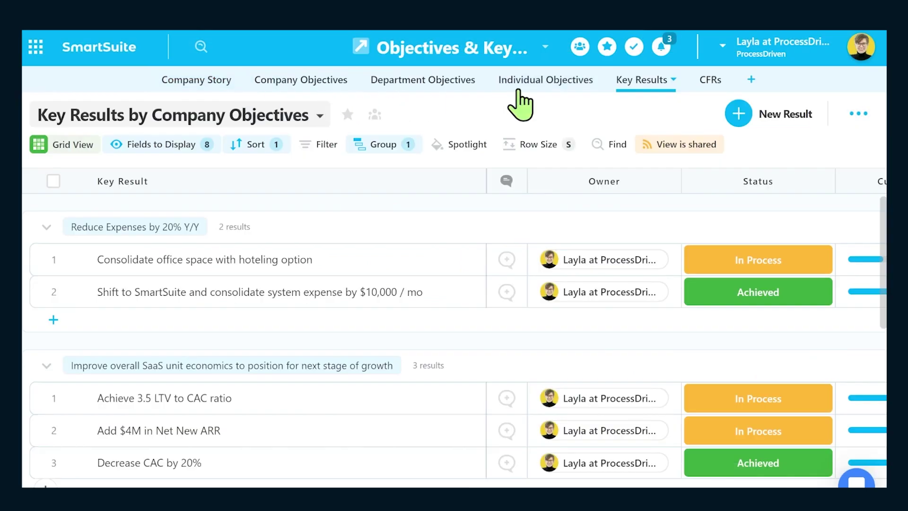
{"action": "left_click", "coordinate": [531, 91]}
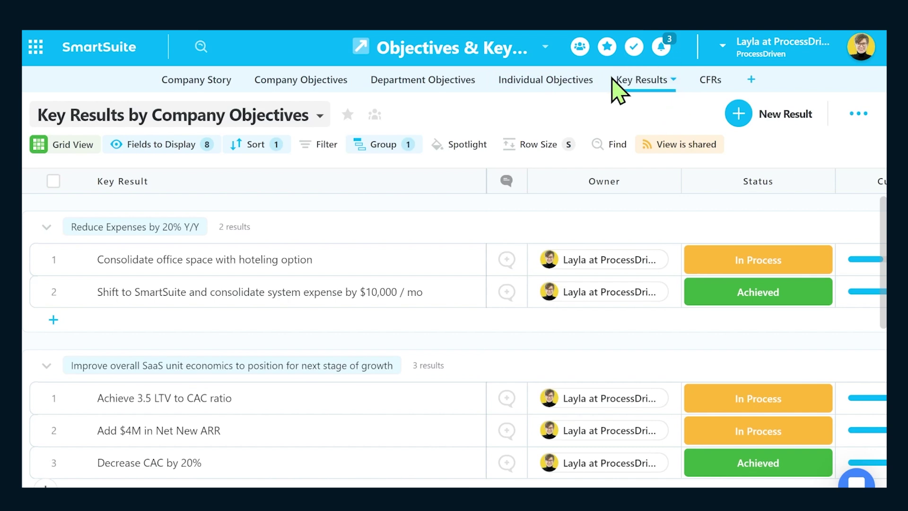
Step: Set the 'Consolidate office space with hoteling option' Current Attainment to 19%
{"action": "left_click", "coordinate": [78, 259]}
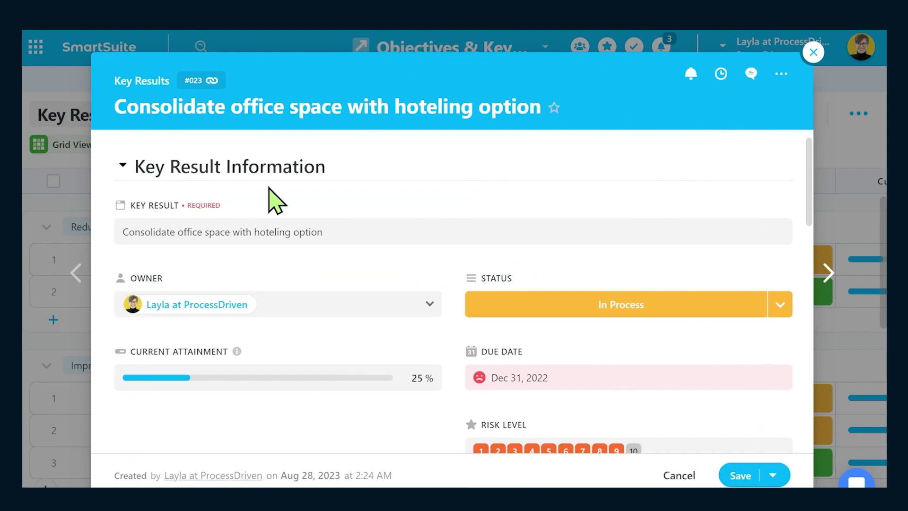
{"action": "left_click", "coordinate": [812, 53]}
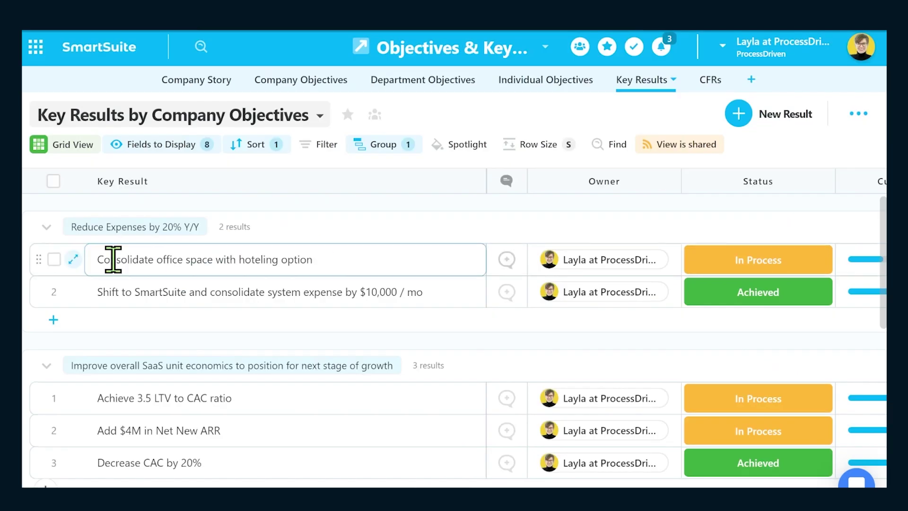
{"action": "left_click", "coordinate": [74, 260]}
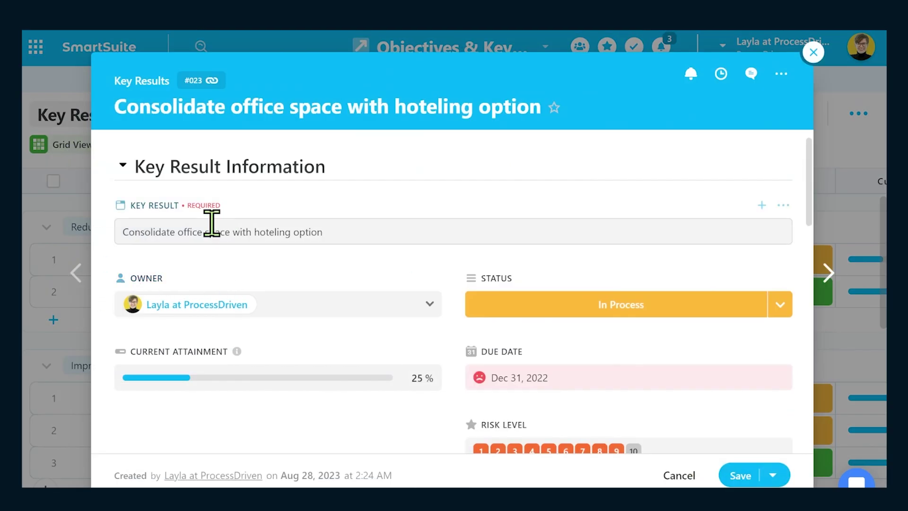
{"action": "scroll", "coordinate": [399, 209], "scroll_direction": "down", "scroll_amount": 4}
{"action": "scroll", "coordinate": [400, 209], "scroll_direction": "down", "scroll_amount": 2}
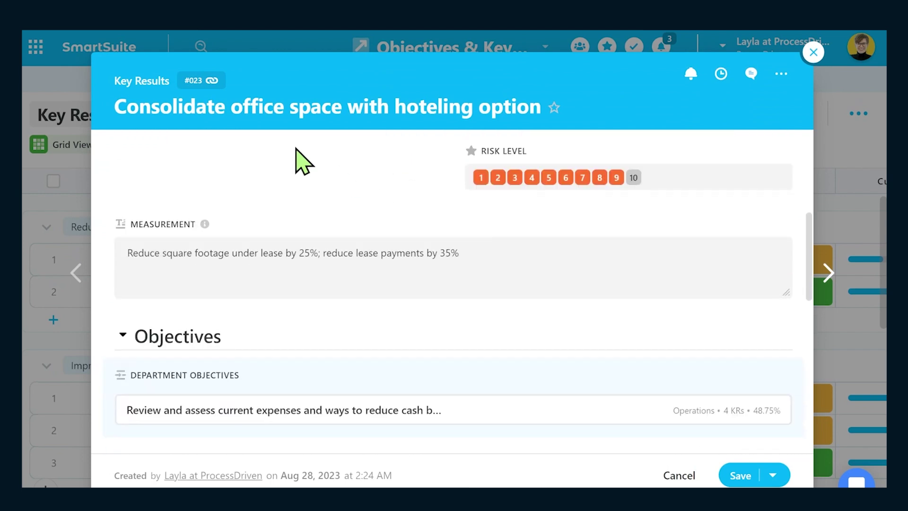
{"action": "left_click_drag", "start_coordinate": [170, 89], "coordinate": [101, 81]}
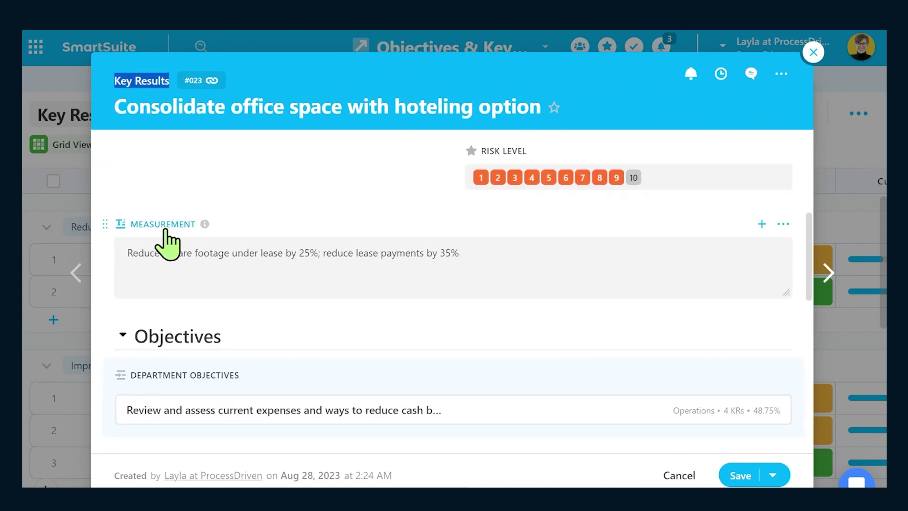
{"action": "scroll", "coordinate": [272, 225], "scroll_direction": "up", "scroll_amount": 6}
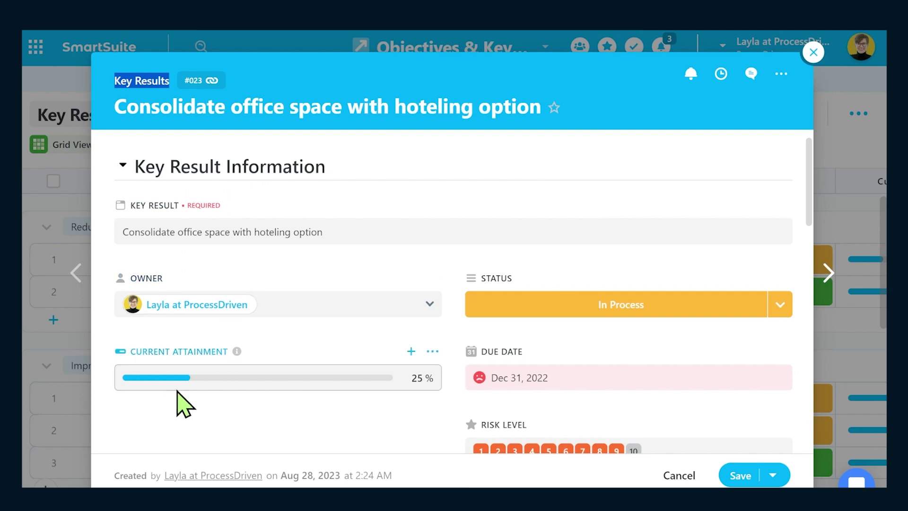
{"action": "left_click_drag", "start_coordinate": [191, 377], "coordinate": [173, 380]}
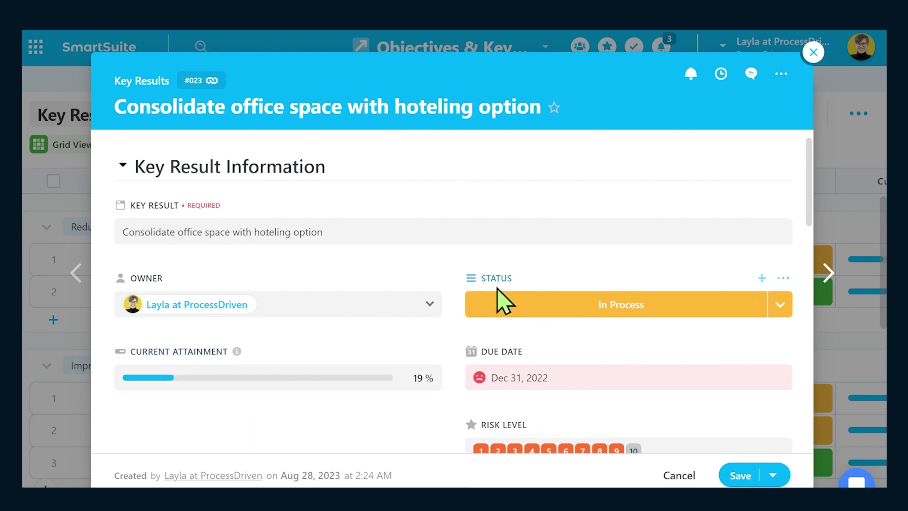
Step: Set its Risk Level rating to 6 of 10
{"action": "scroll", "coordinate": [499, 298], "scroll_direction": "down", "scroll_amount": 3}
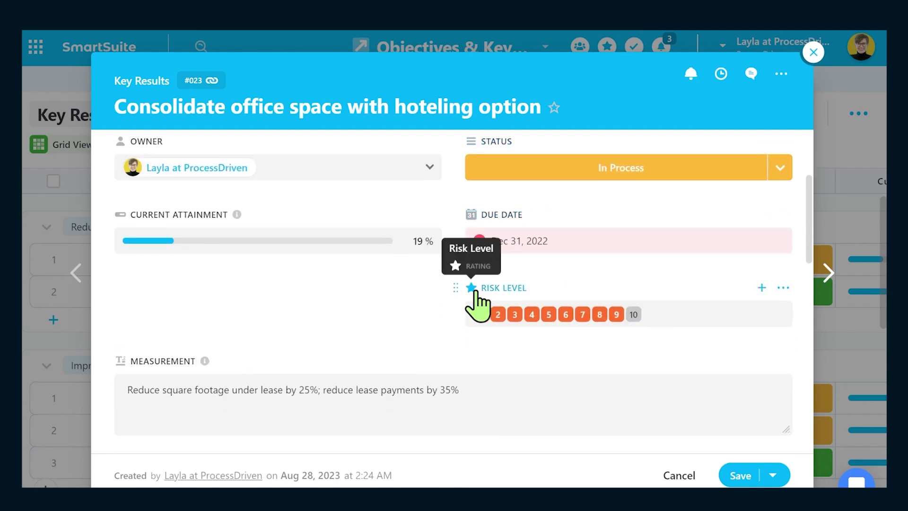
{"action": "left_click", "coordinate": [532, 315]}
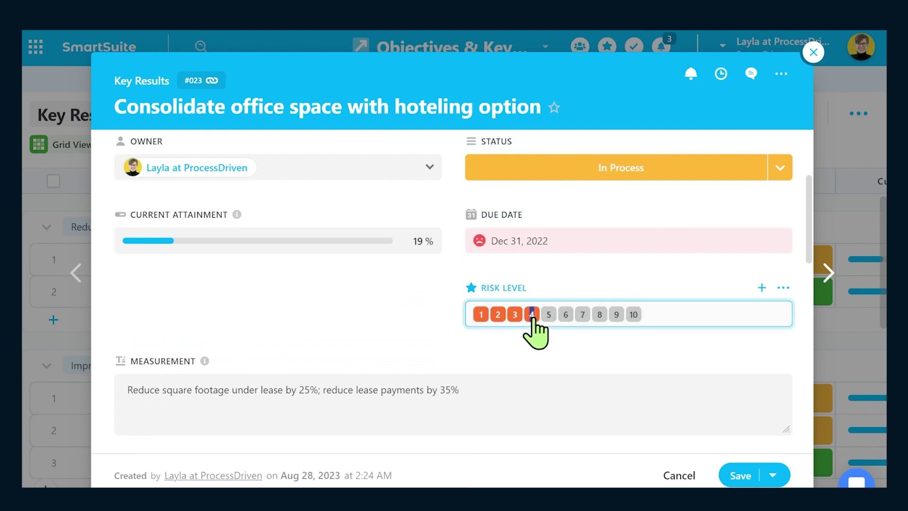
{"action": "left_click", "coordinate": [634, 314]}
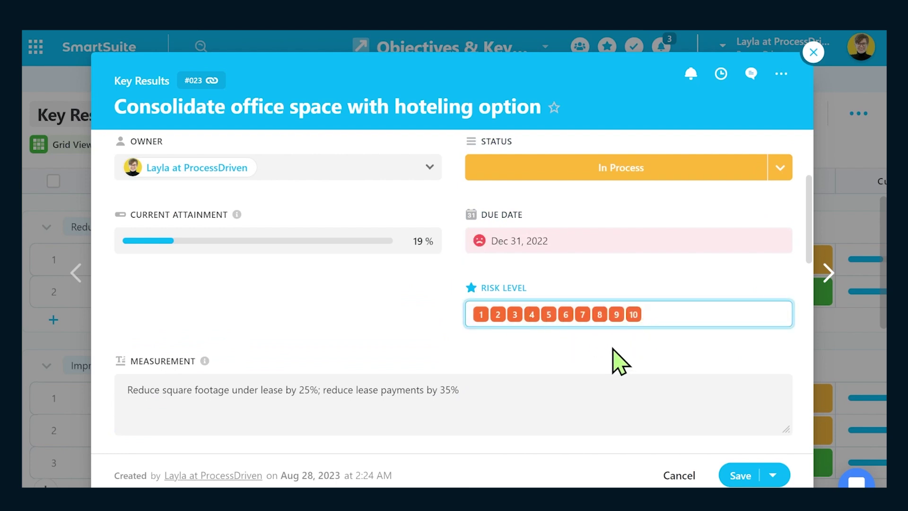
{"action": "left_click", "coordinate": [580, 314]}
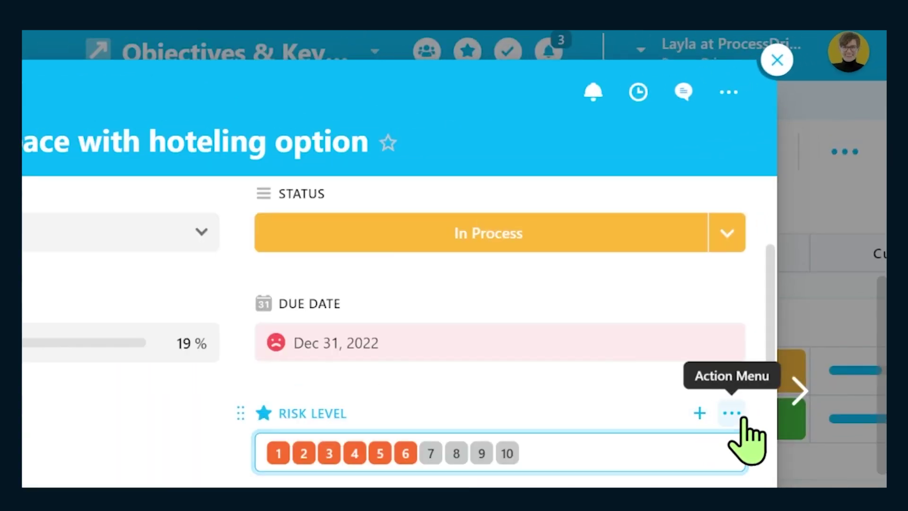
{"action": "left_click", "coordinate": [783, 288]}
{"action": "left_click", "coordinate": [648, 70]}
{"action": "left_click", "coordinate": [383, 104]}
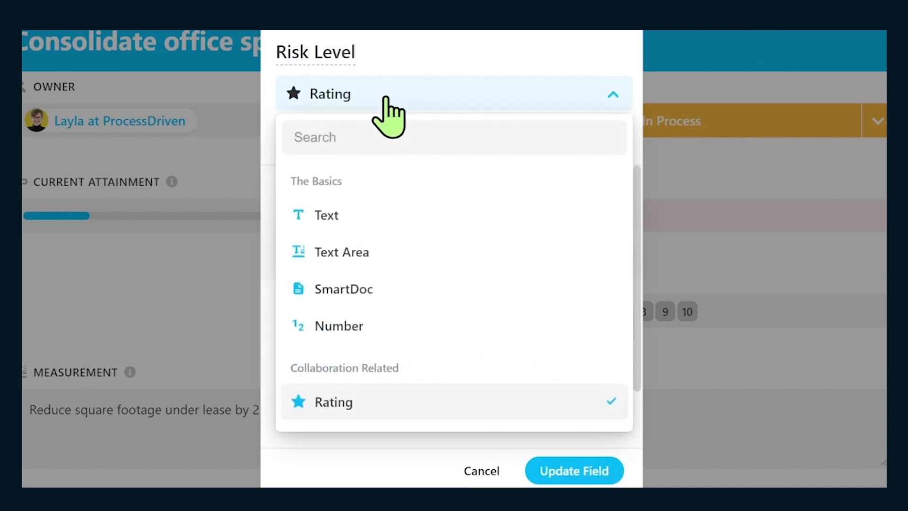
{"action": "left_click", "coordinate": [403, 218]}
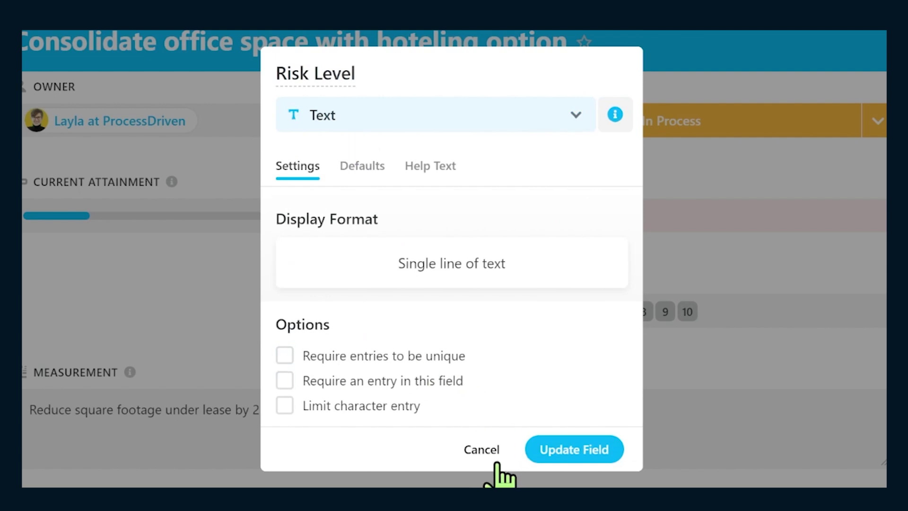
{"action": "left_click", "coordinate": [484, 450]}
{"action": "left_click", "coordinate": [404, 330]}
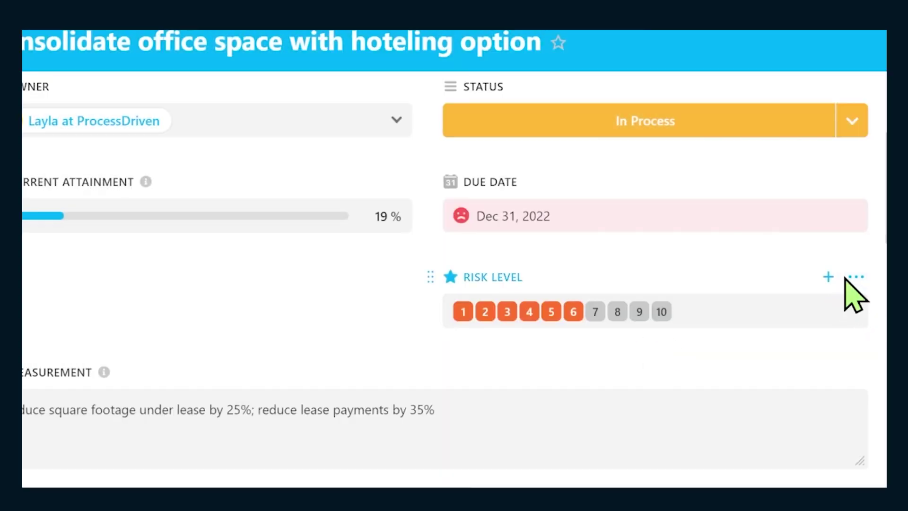
{"action": "left_click", "coordinate": [855, 278]}
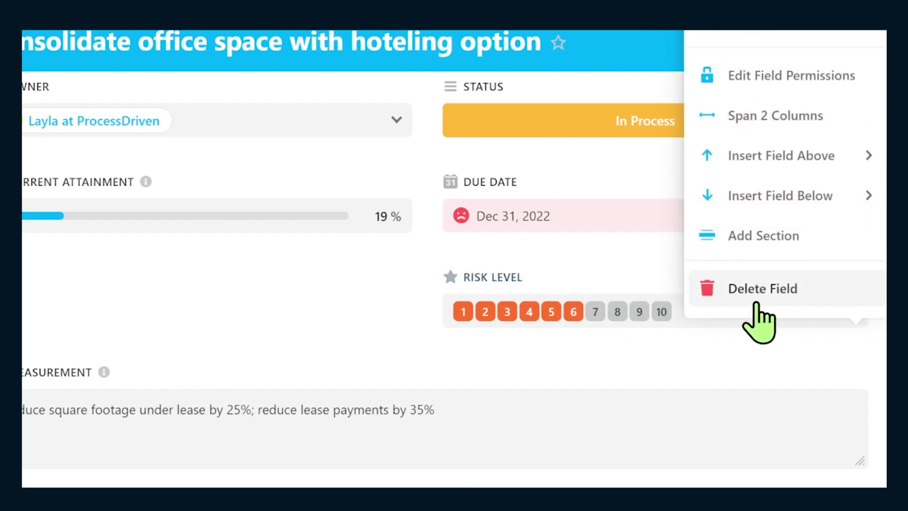
{"action": "left_click", "coordinate": [756, 334]}
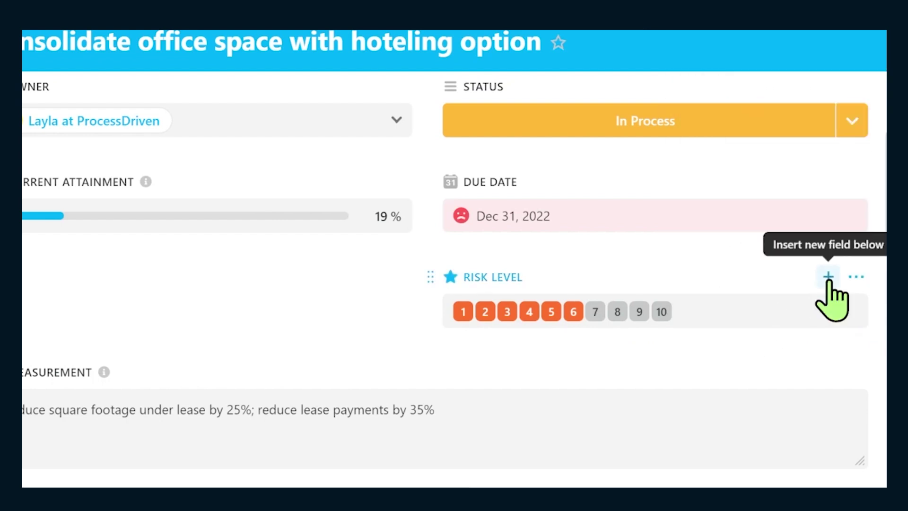
{"action": "left_click", "coordinate": [828, 277]}
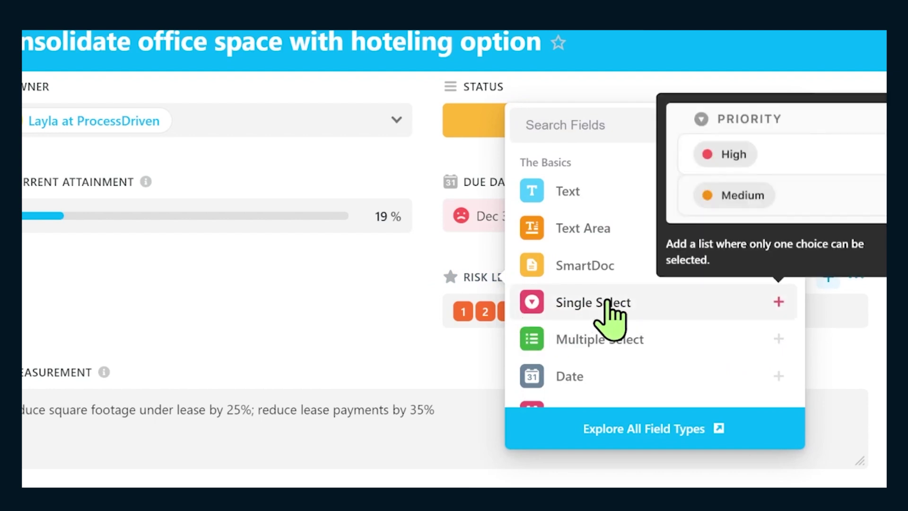
{"action": "left_click", "coordinate": [432, 334]}
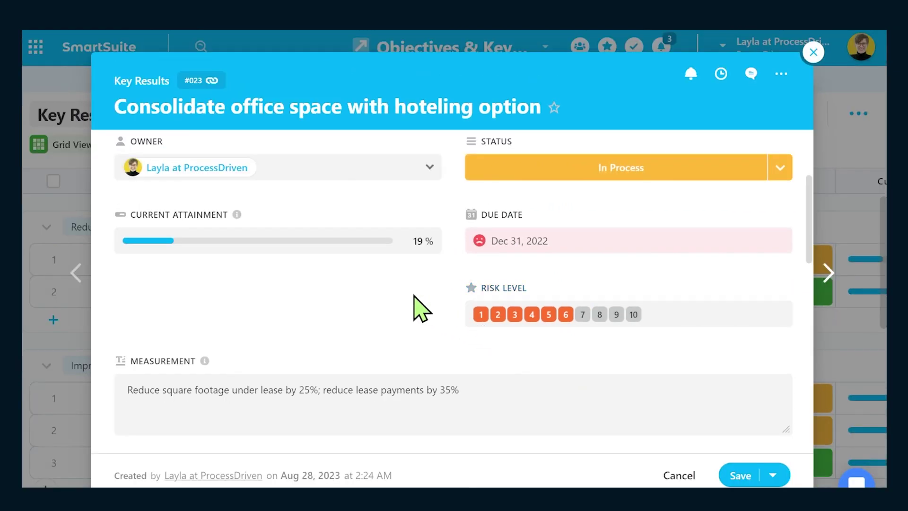
Step: Set the Measurement field's help text display to Below The Field Name
{"action": "scroll", "coordinate": [446, 296], "scroll_direction": "down", "scroll_amount": 3}
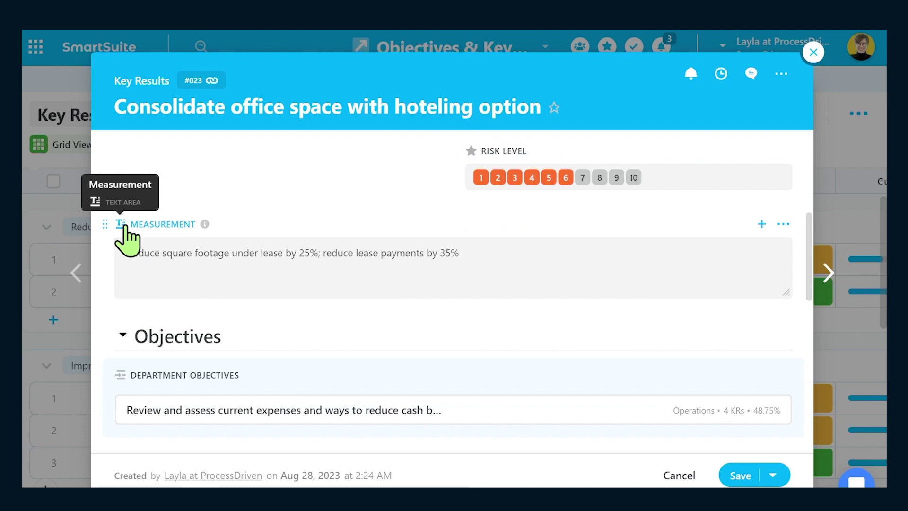
{"action": "left_click_drag", "start_coordinate": [126, 255], "coordinate": [589, 263]}
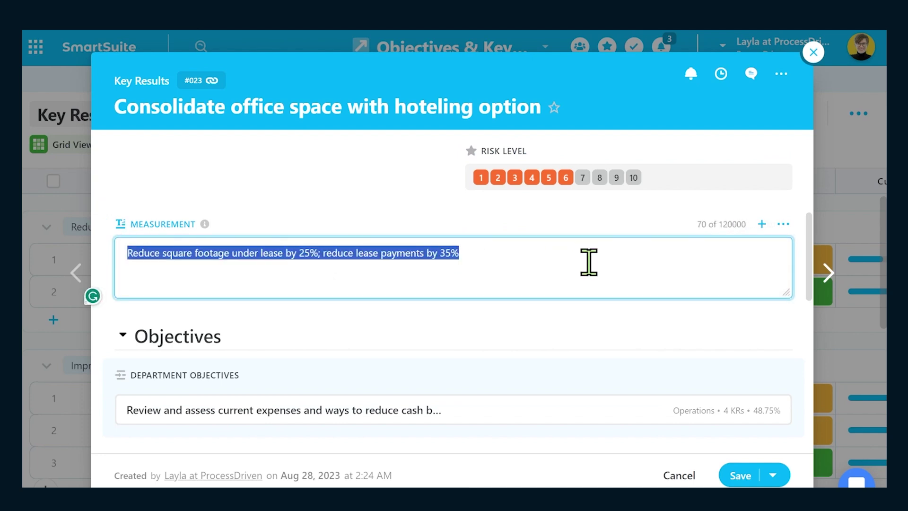
{"action": "left_click", "coordinate": [208, 222]}
{"action": "mouse_move", "coordinate": [208, 225]}
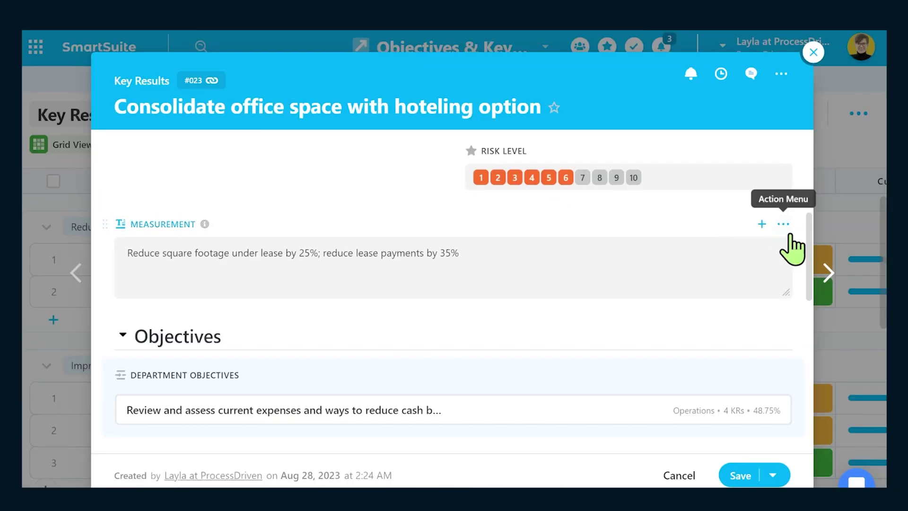
{"action": "left_click", "coordinate": [783, 224]}
{"action": "left_click", "coordinate": [732, 264]}
{"action": "left_click", "coordinate": [443, 212]}
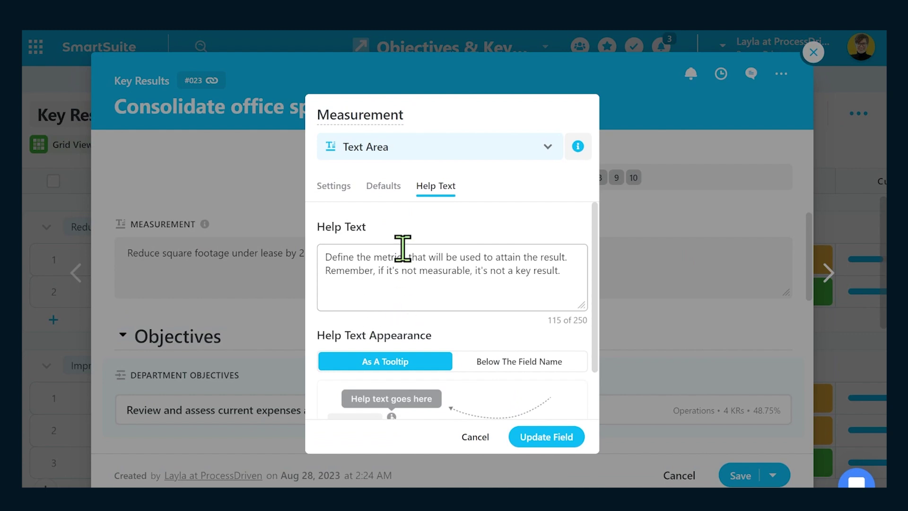
{"action": "left_click", "coordinate": [502, 371]}
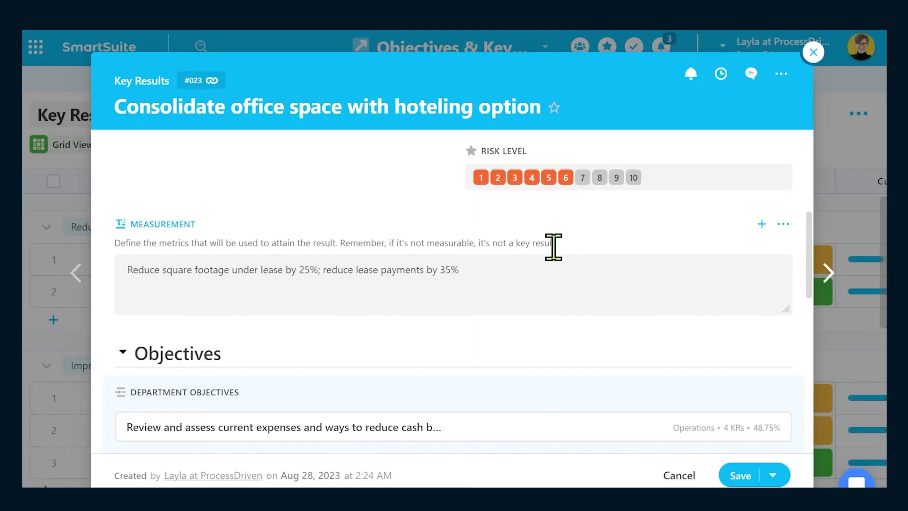
{"action": "left_click_drag", "start_coordinate": [566, 247], "coordinate": [99, 240]}
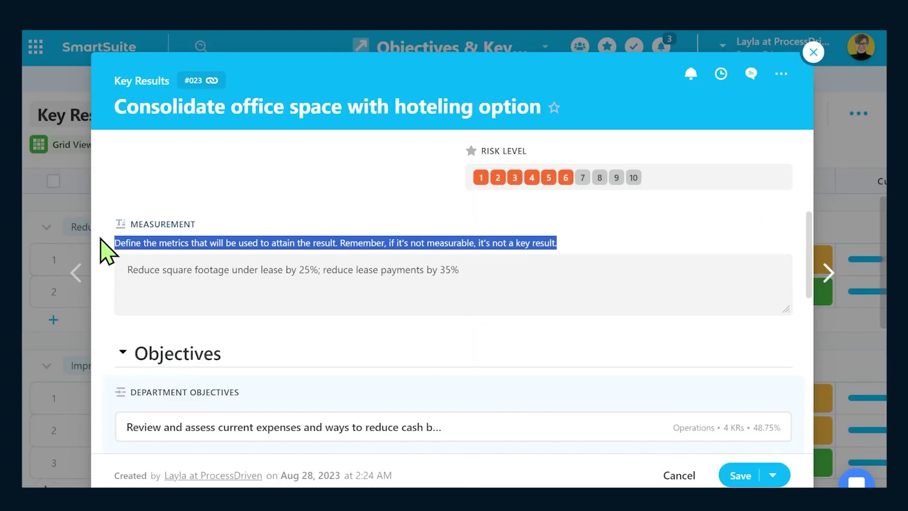
Step: Collapse the Objectives section, then close the hoteling key result choosing Save Changes
{"action": "scroll", "coordinate": [426, 293], "scroll_direction": "up", "scroll_amount": 5}
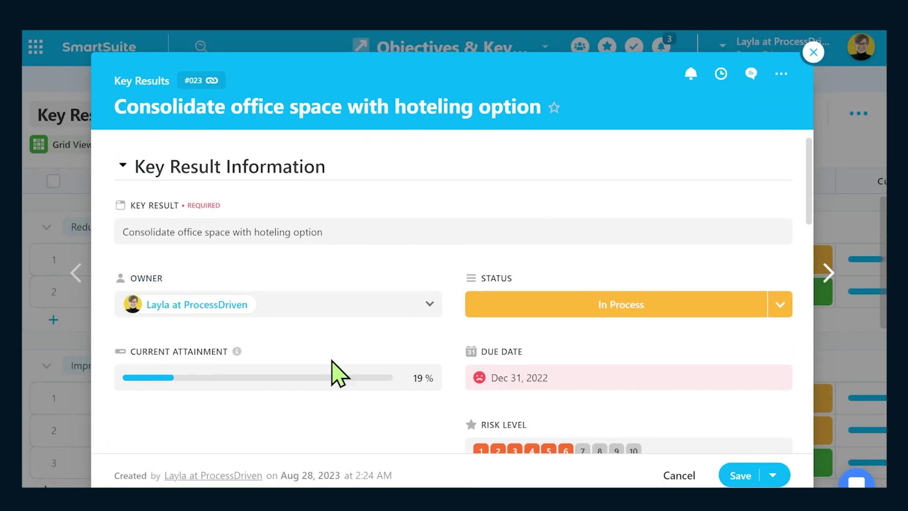
{"action": "scroll", "coordinate": [417, 293], "scroll_direction": "down", "scroll_amount": 10}
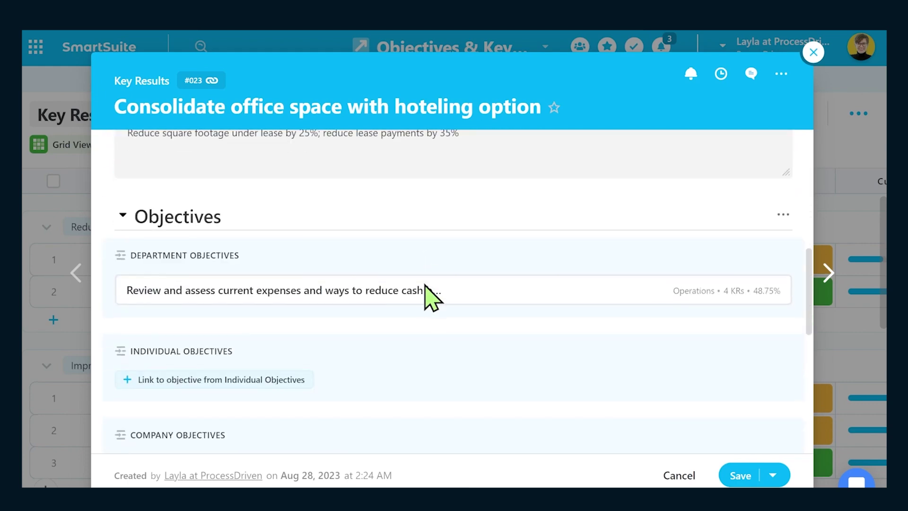
{"action": "left_click", "coordinate": [123, 216]}
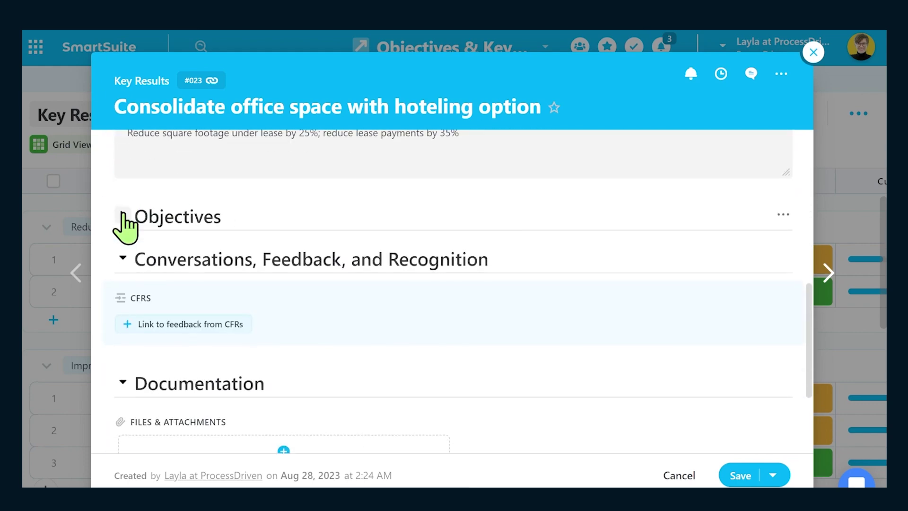
{"action": "left_click", "coordinate": [123, 216]}
{"action": "scroll", "coordinate": [248, 265], "scroll_direction": "down", "scroll_amount": 3}
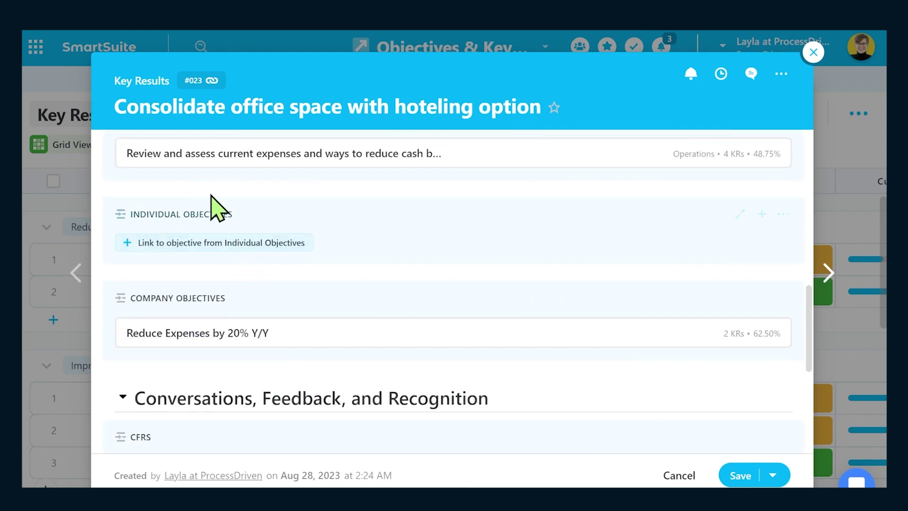
{"action": "scroll", "coordinate": [184, 197], "scroll_direction": "up", "scroll_amount": 2}
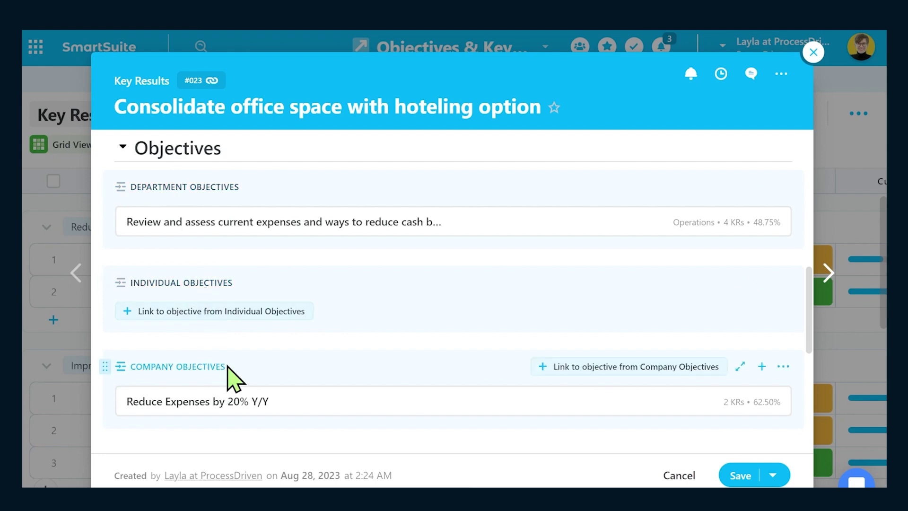
{"action": "left_click", "coordinate": [134, 150]}
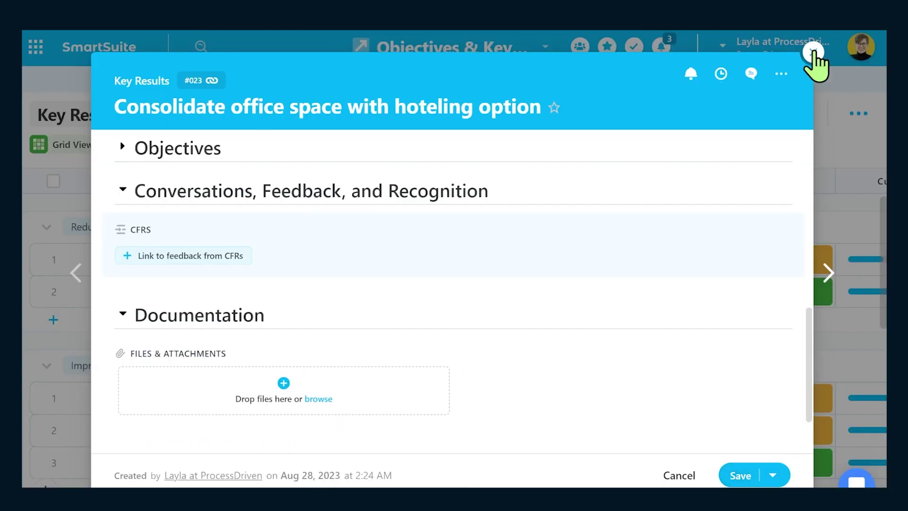
{"action": "left_click", "coordinate": [813, 52]}
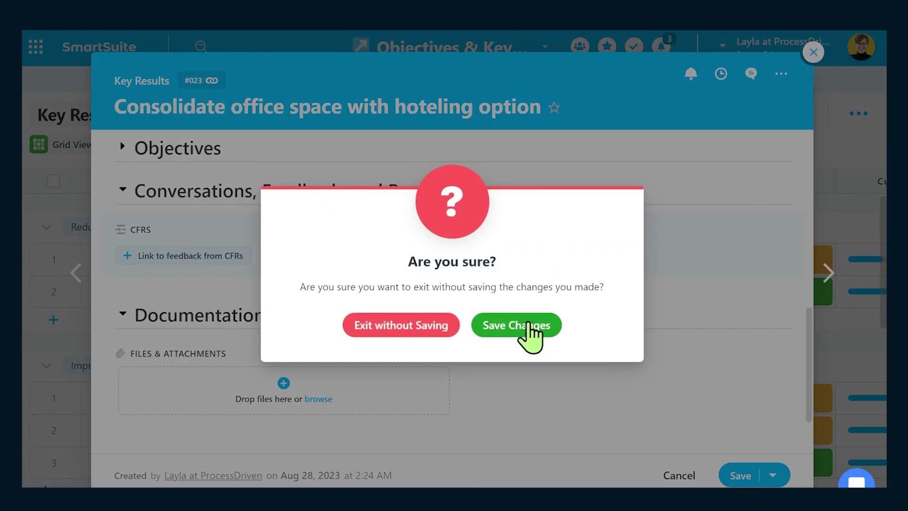
{"action": "left_click", "coordinate": [529, 325]}
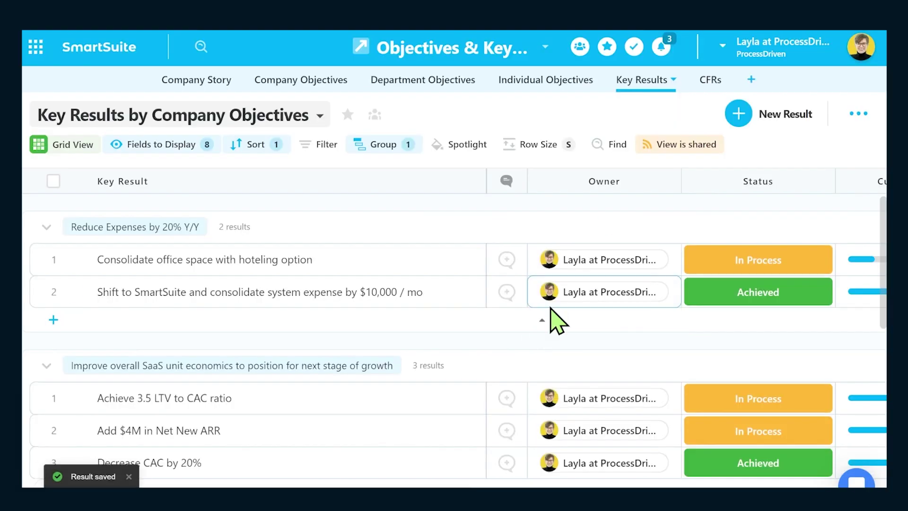
Step: Open the Operations KRs - Q2 2022 record from CFRs, leaving its Type as Quarterly
{"action": "left_click", "coordinate": [707, 82]}
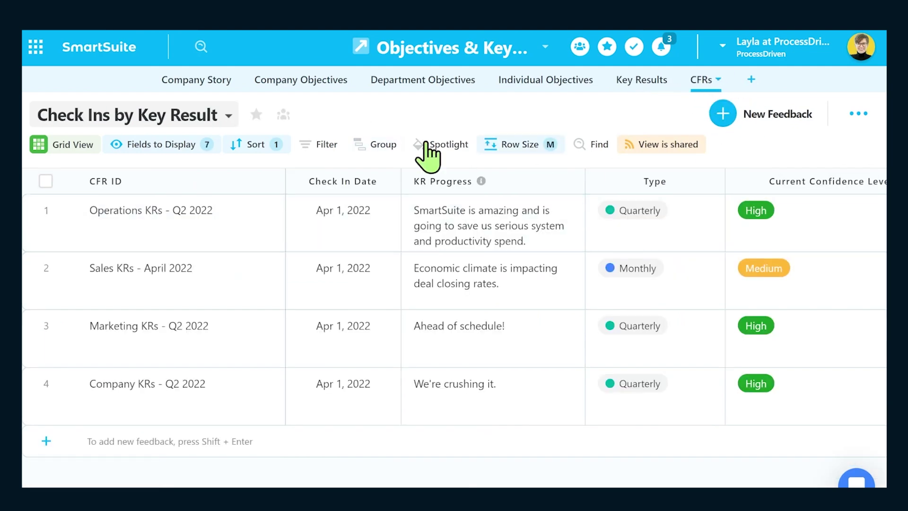
{"action": "left_click", "coordinate": [66, 213]}
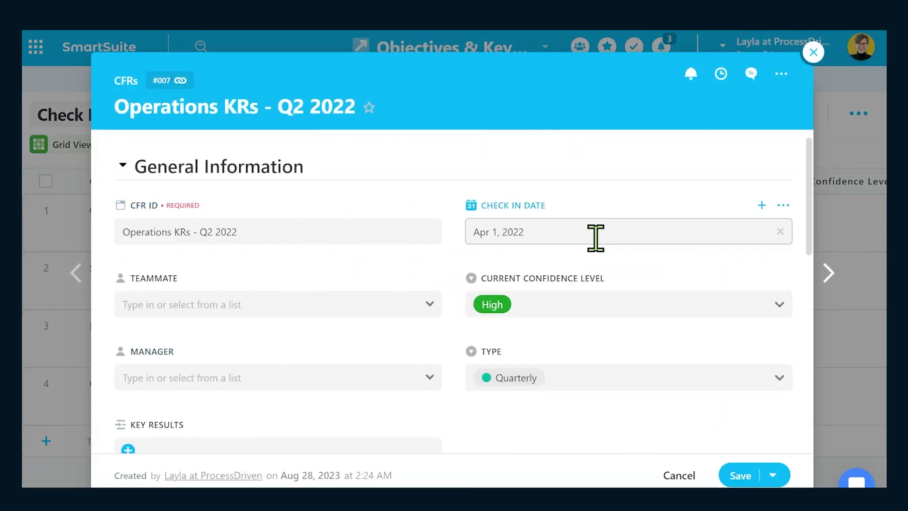
{"action": "left_click", "coordinate": [609, 378]}
{"action": "left_click", "coordinate": [559, 428]}
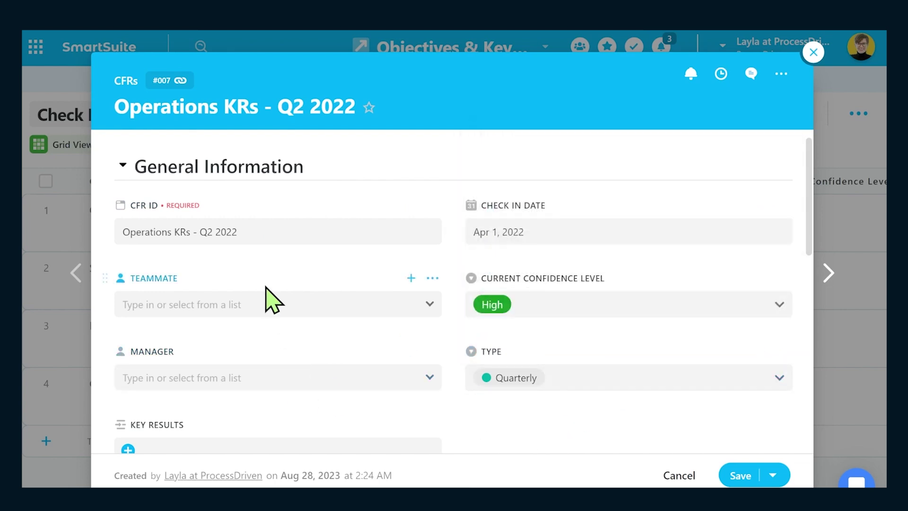
Step: Scroll through the record to review the key results and the KR Progress note
{"action": "scroll", "coordinate": [322, 414], "scroll_direction": "down", "scroll_amount": 3}
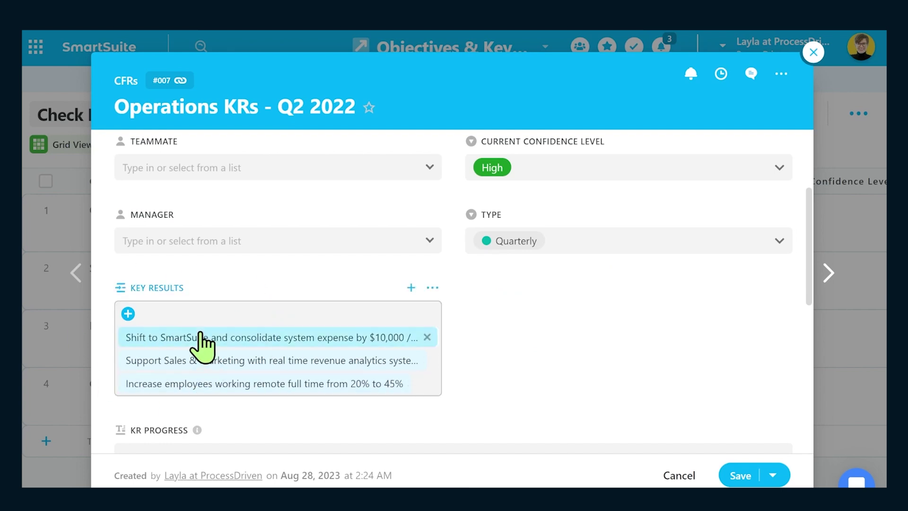
{"action": "scroll", "coordinate": [219, 354], "scroll_direction": "down", "scroll_amount": 3}
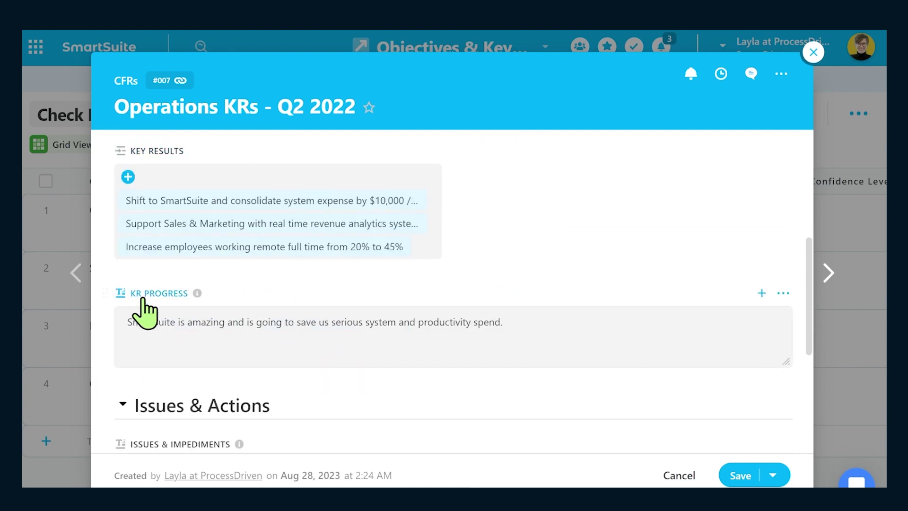
{"action": "left_click_drag", "start_coordinate": [119, 321], "coordinate": [722, 326]}
{"action": "left_click", "coordinate": [633, 299]}
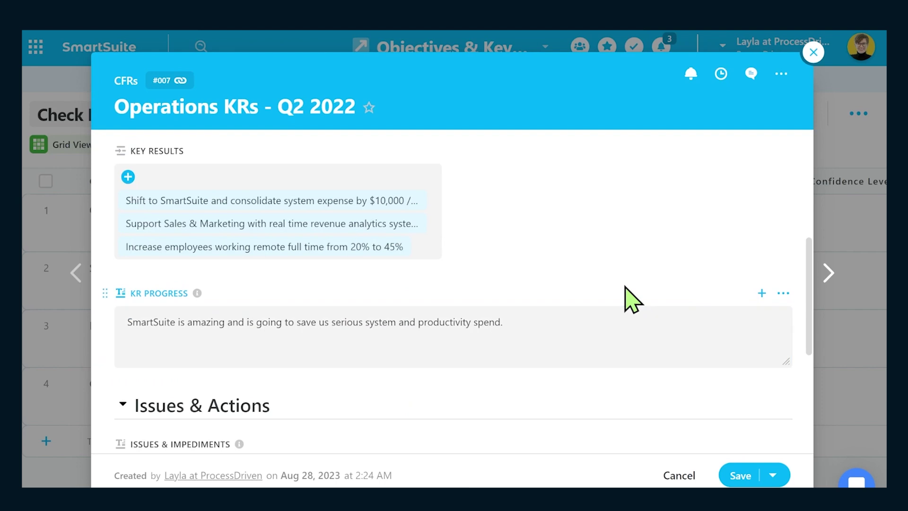
{"action": "scroll", "coordinate": [624, 298], "scroll_direction": "down", "scroll_amount": 2}
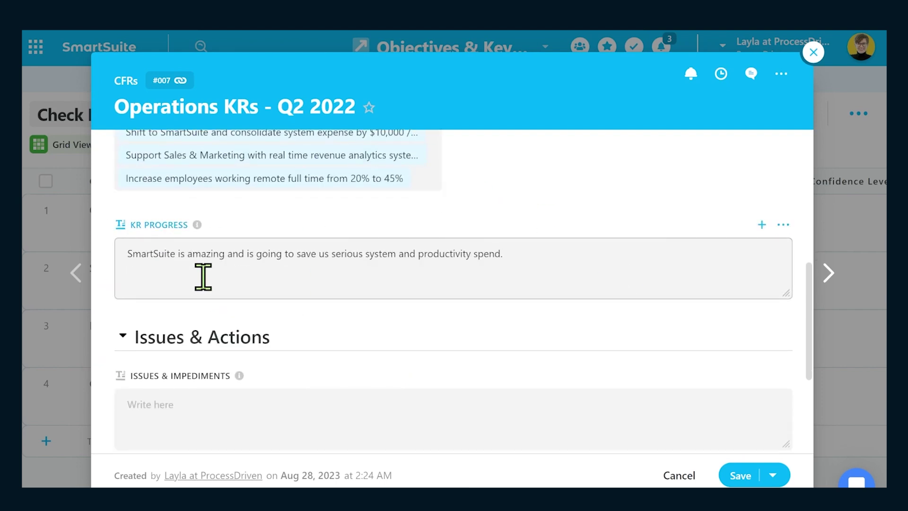
{"action": "mouse_move", "coordinate": [198, 226]}
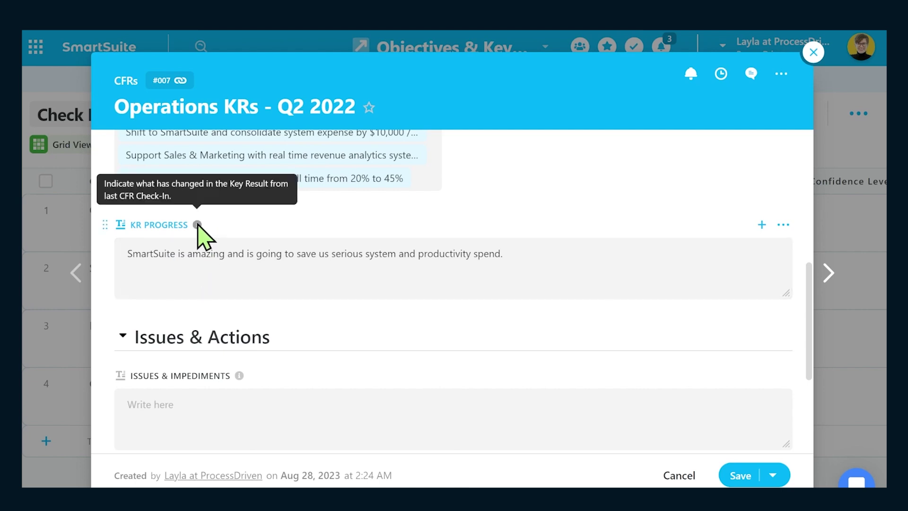
{"action": "scroll", "coordinate": [197, 232], "scroll_direction": "up", "scroll_amount": 6}
Step: Make the General Information section collapsed by default
{"action": "left_click", "coordinate": [123, 167]}
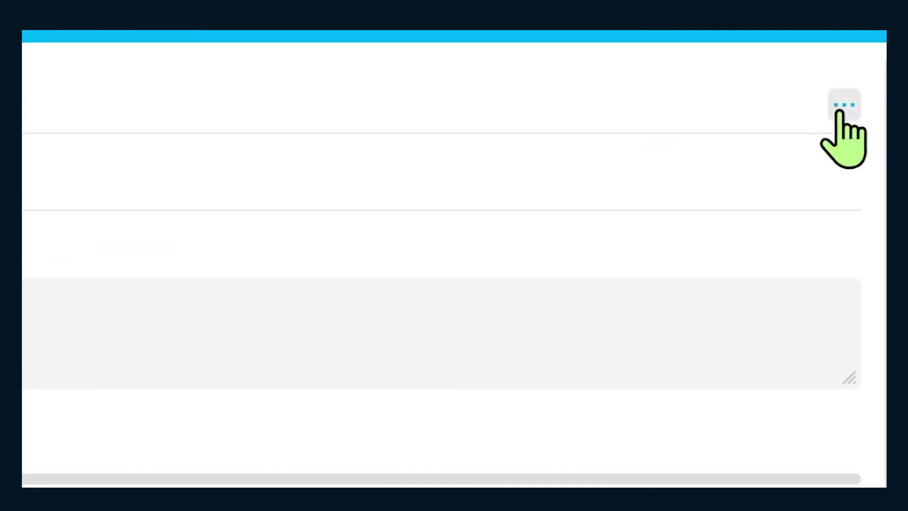
{"action": "left_click", "coordinate": [839, 111]}
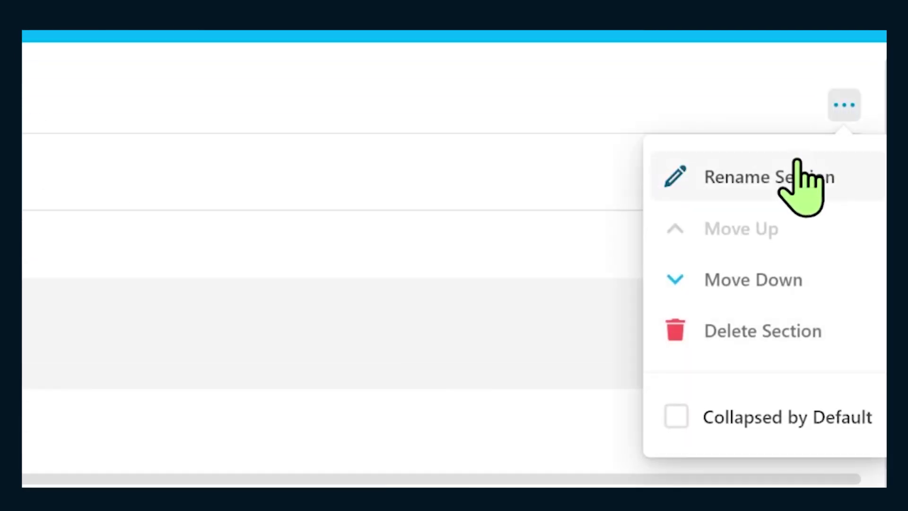
{"action": "left_click", "coordinate": [700, 417]}
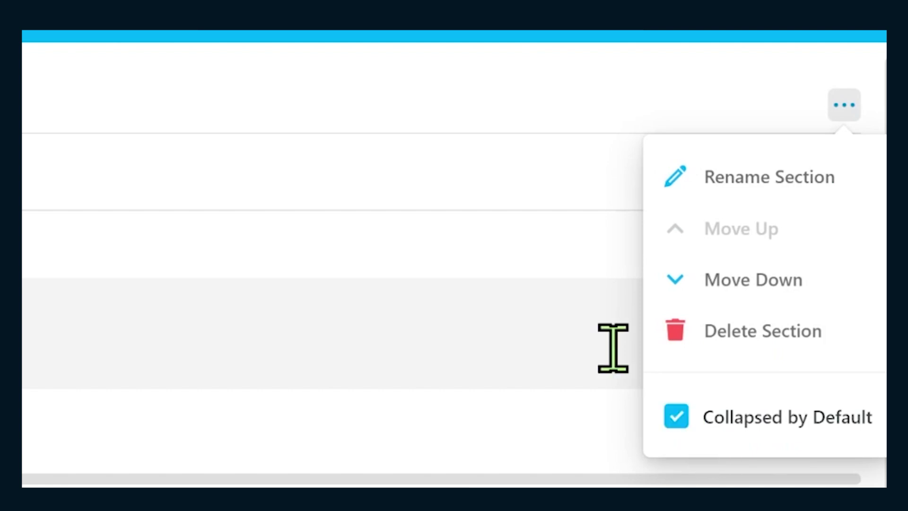
{"action": "left_click", "coordinate": [212, 99]}
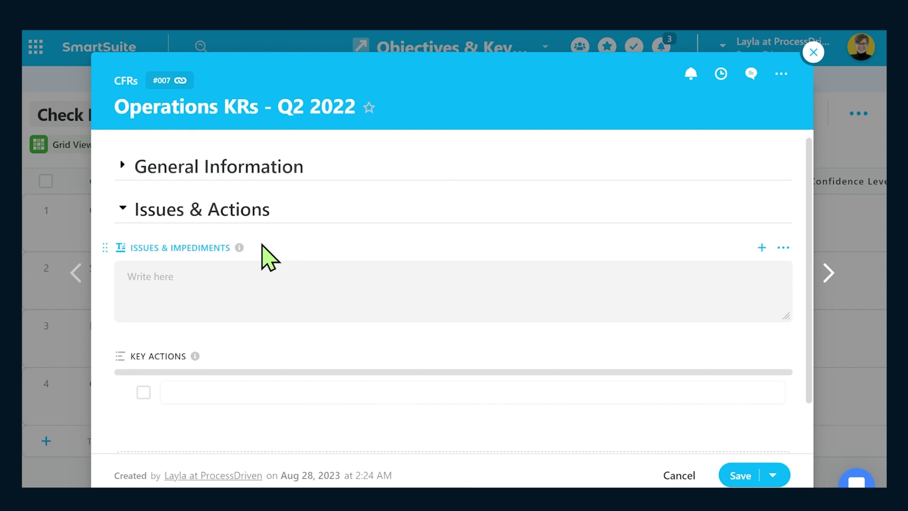
{"action": "left_click_drag", "start_coordinate": [263, 254], "coordinate": [101, 262]}
{"action": "left_click", "coordinate": [179, 299]}
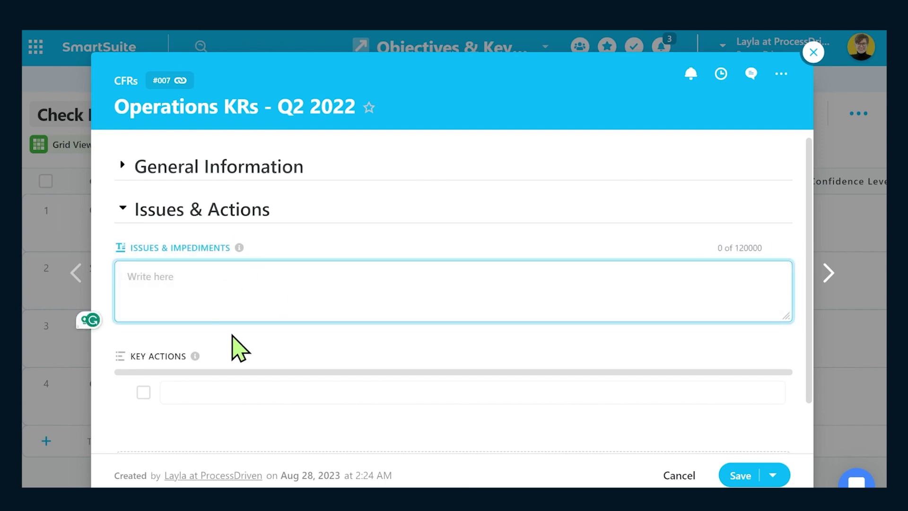
{"action": "scroll", "coordinate": [233, 348], "scroll_direction": "down", "scroll_amount": 2}
Step: Add key action 'Tasklkjlkjlkj' due Aug 28 and save the record
{"action": "left_click", "coordinate": [210, 349]}
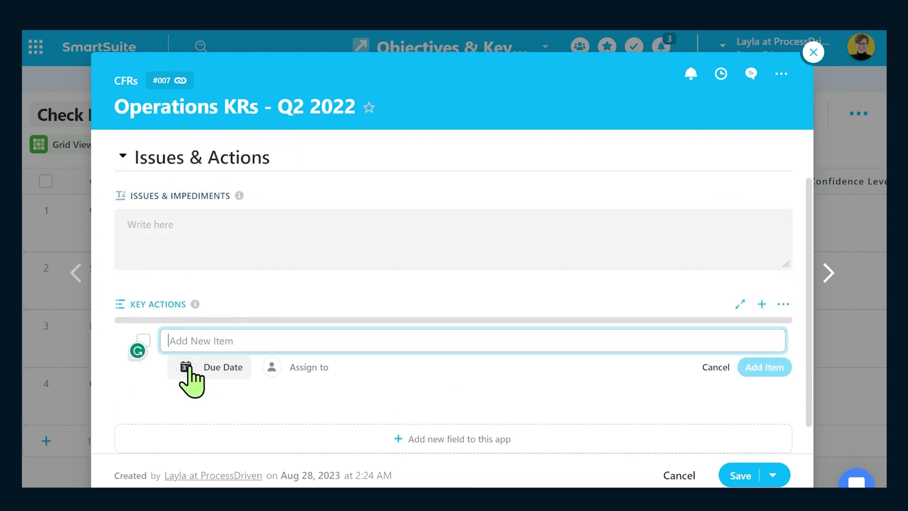
{"action": "type", "text": "Taskl"}
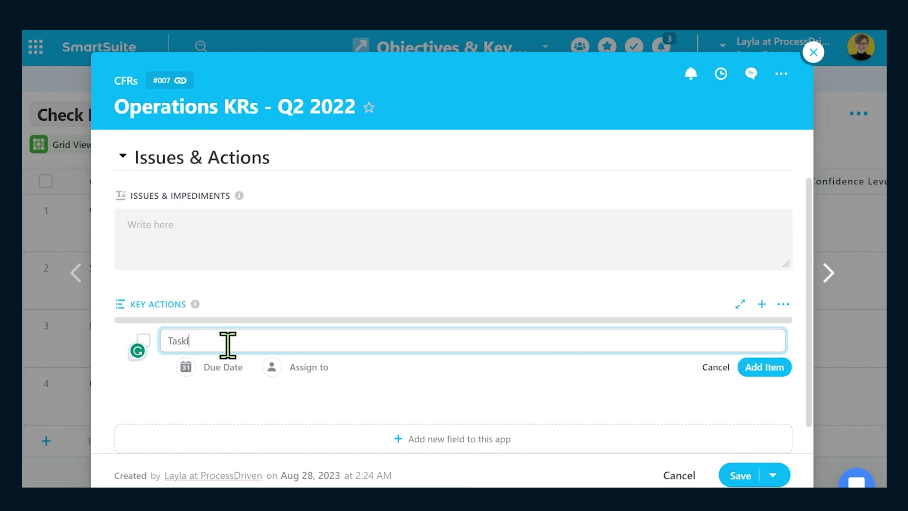
{"action": "type", "text": "kjlkjlkj"}
{"action": "key", "text": "Return"}
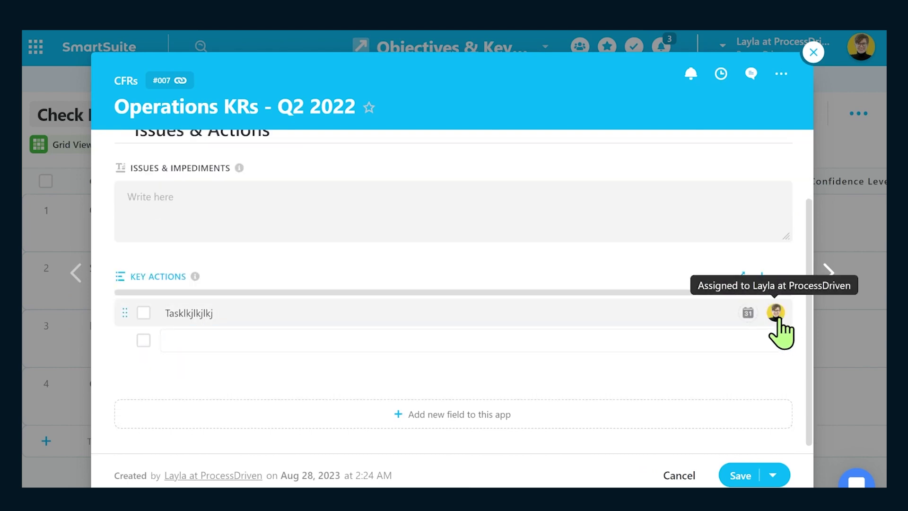
{"action": "left_click", "coordinate": [748, 313]}
{"action": "left_click", "coordinate": [711, 230]}
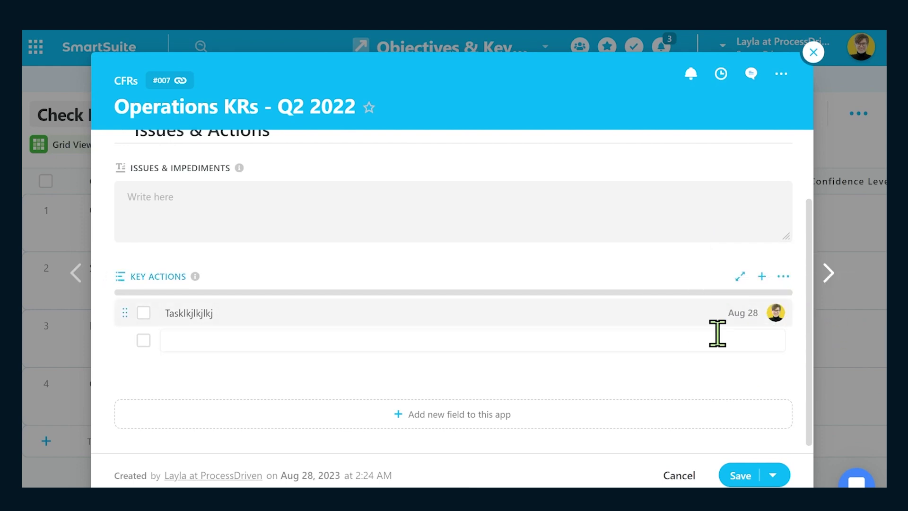
{"action": "left_click", "coordinate": [740, 475]}
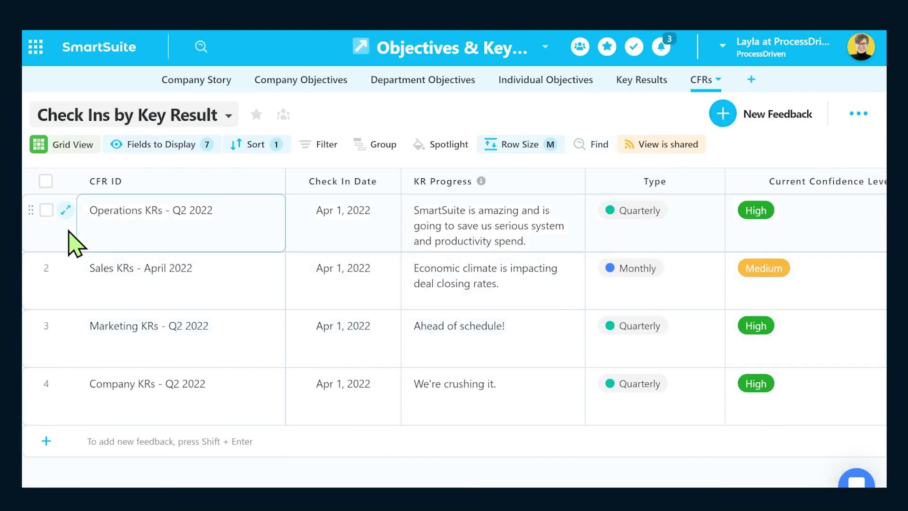
Step: Open the Department Objectives expense-reduction record and review its four key results
{"action": "left_click", "coordinate": [66, 210]}
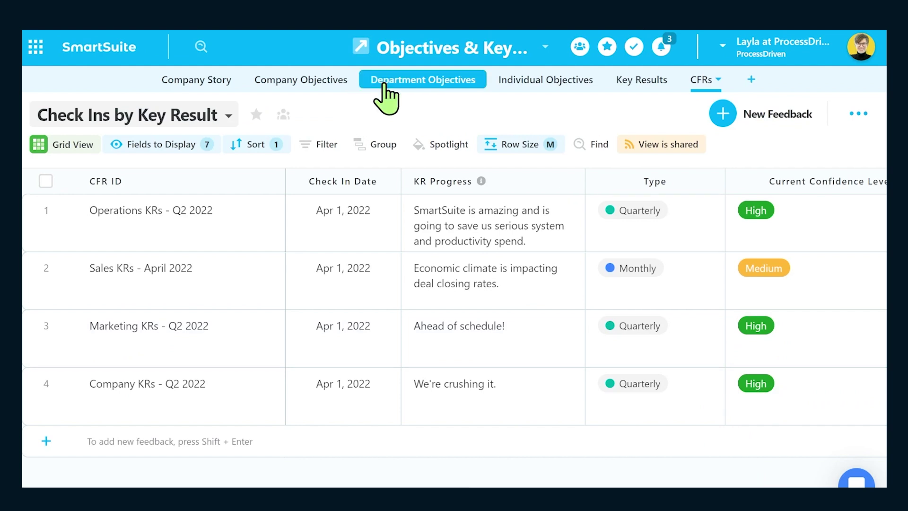
{"action": "left_click", "coordinate": [377, 88]}
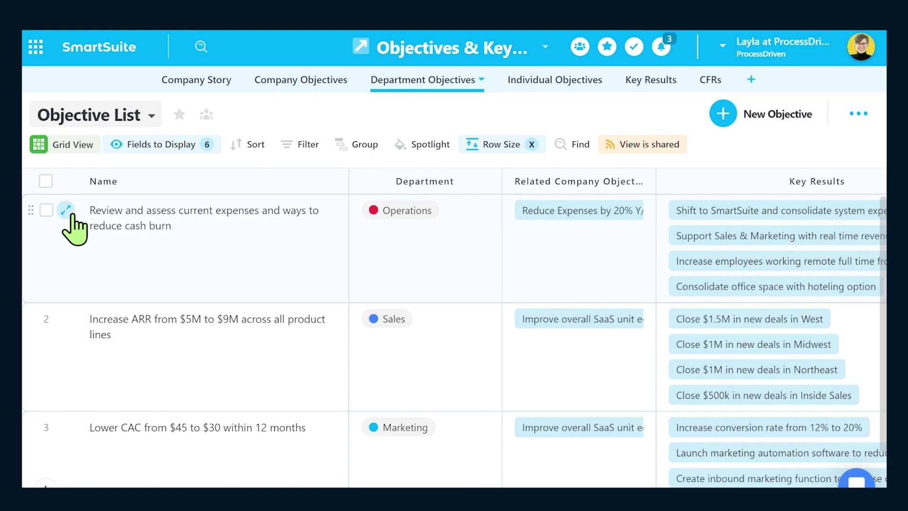
{"action": "left_click", "coordinate": [66, 209]}
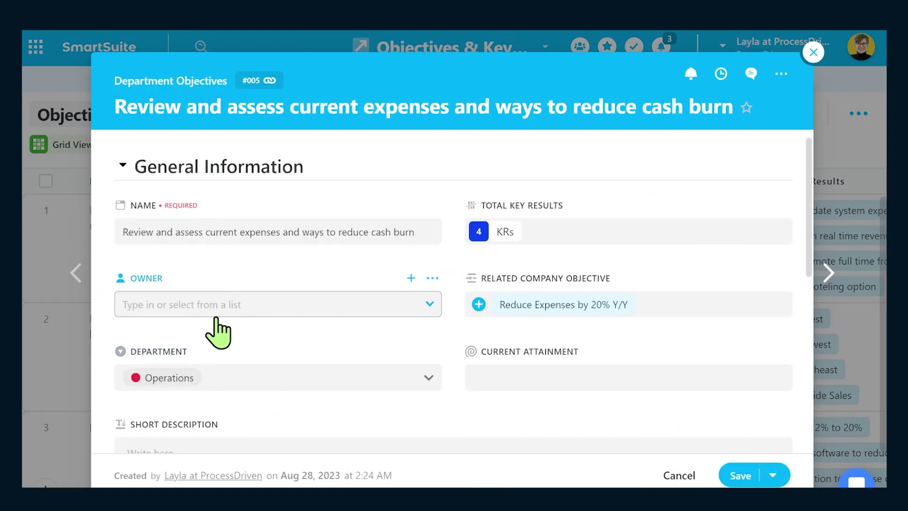
{"action": "scroll", "coordinate": [198, 312], "scroll_direction": "down", "scroll_amount": 5}
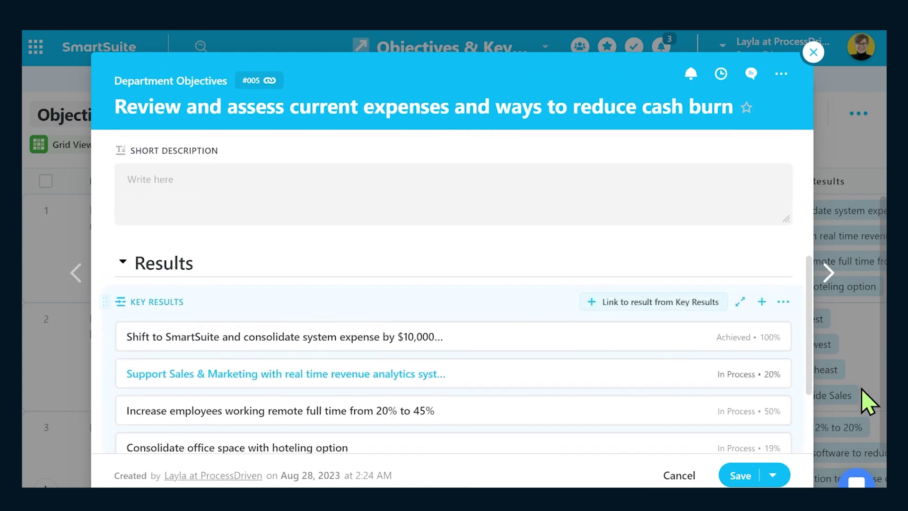
Step: In My Work, collapse Overdue and expand Today to show the Aug 28 key action
{"action": "left_click", "coordinate": [842, 369]}
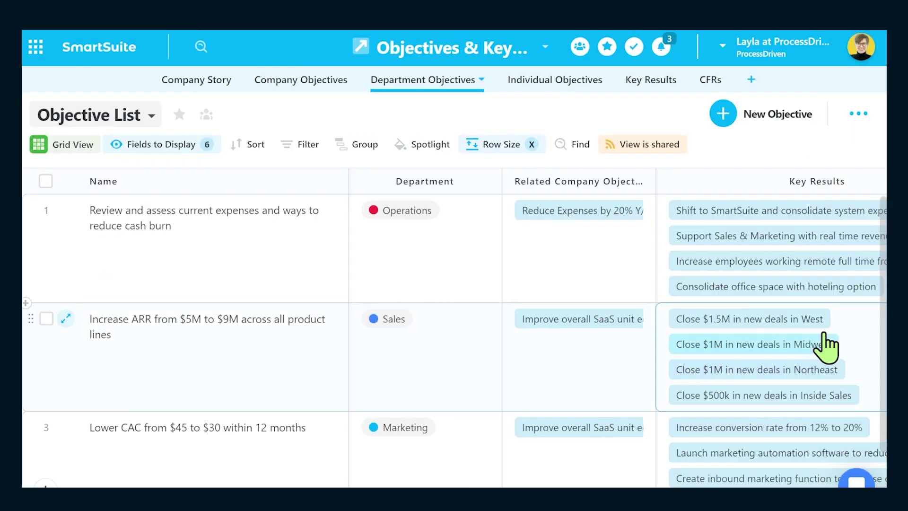
{"action": "left_click", "coordinate": [639, 51]}
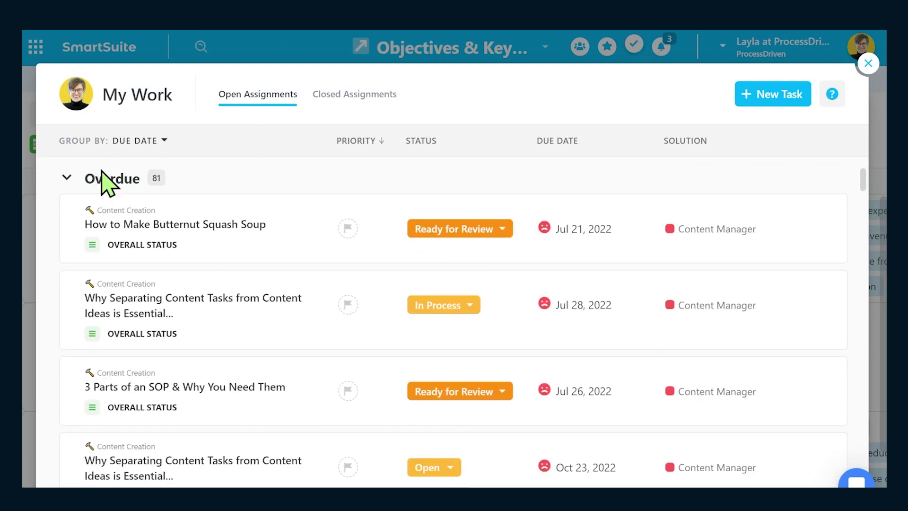
{"action": "left_click", "coordinate": [77, 181]}
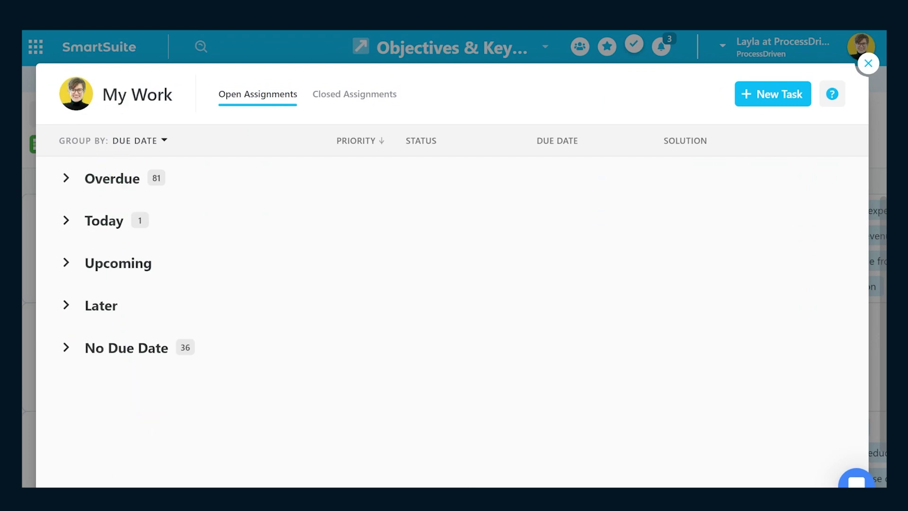
{"action": "left_click", "coordinate": [67, 223]}
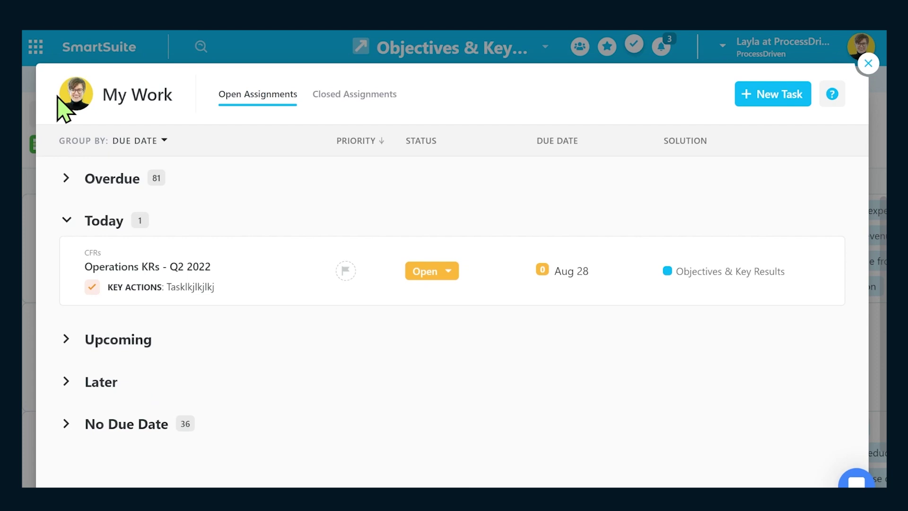
{"action": "left_click_drag", "start_coordinate": [57, 96], "coordinate": [192, 91]}
{"action": "left_click", "coordinate": [188, 91]}
{"action": "left_click", "coordinate": [870, 69]}
Step: Browse the Company Story, Key Results and CFRs apps
{"action": "left_click", "coordinate": [239, 82]}
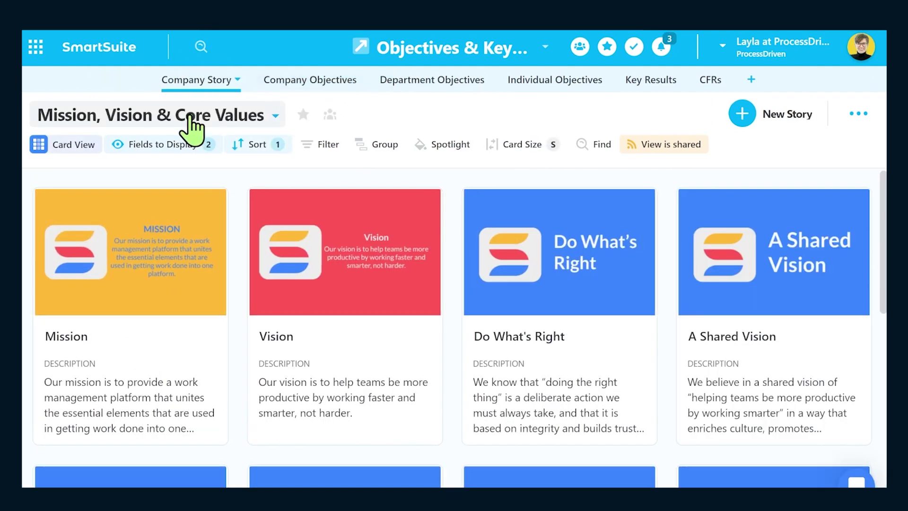
{"action": "left_click", "coordinate": [652, 85]}
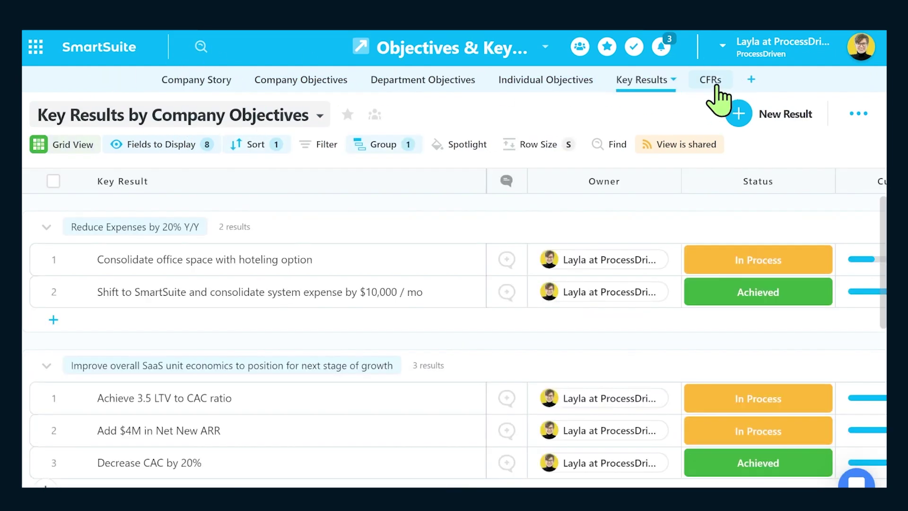
{"action": "left_click", "coordinate": [722, 82]}
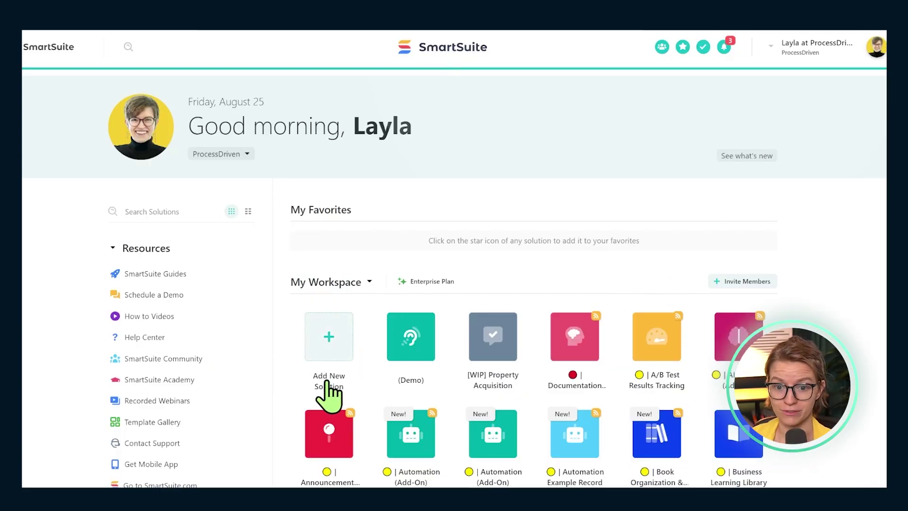
Step: Start a new solution from a template and search the templates for 'swot'
{"action": "left_click", "coordinate": [326, 350]}
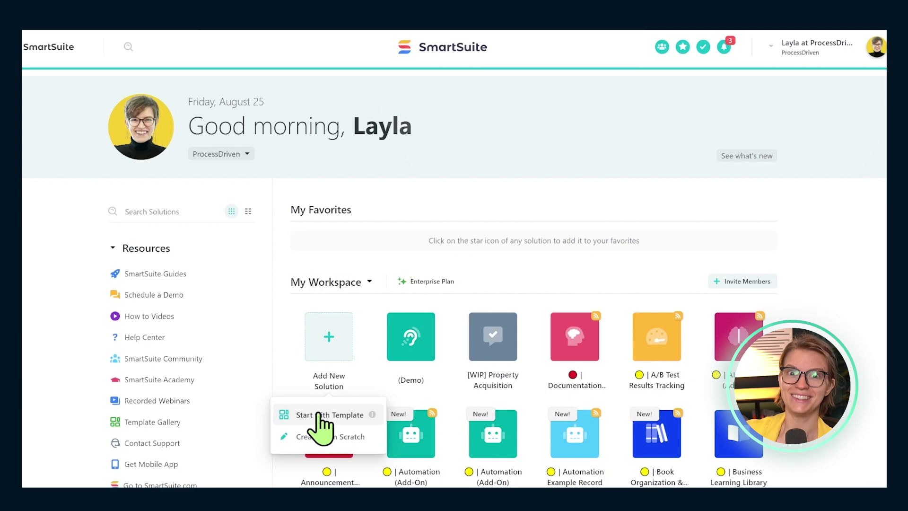
{"action": "left_click", "coordinate": [319, 416]}
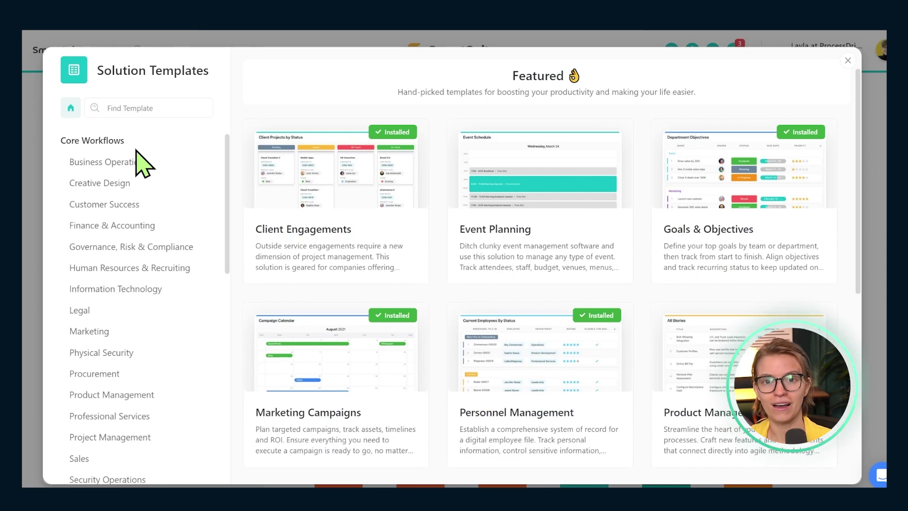
{"action": "type", "text": "swot"}
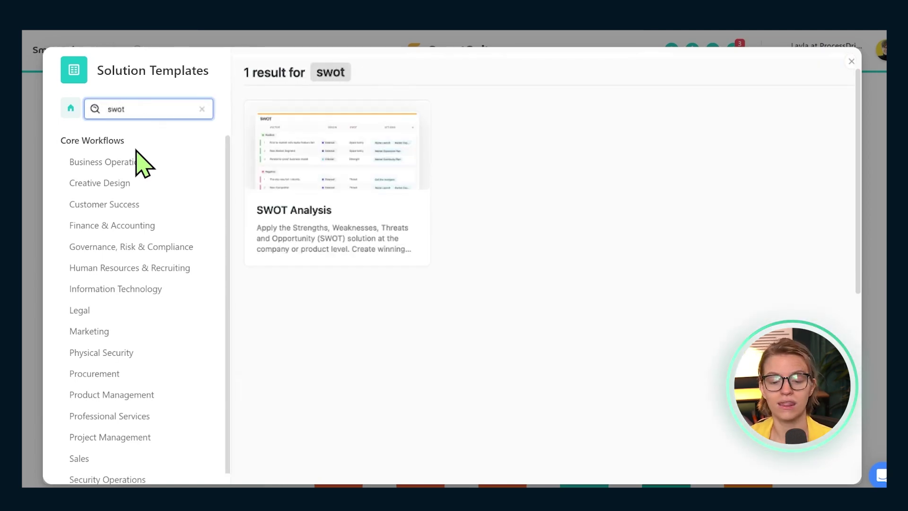
{"action": "mouse_move", "coordinate": [258, 154]}
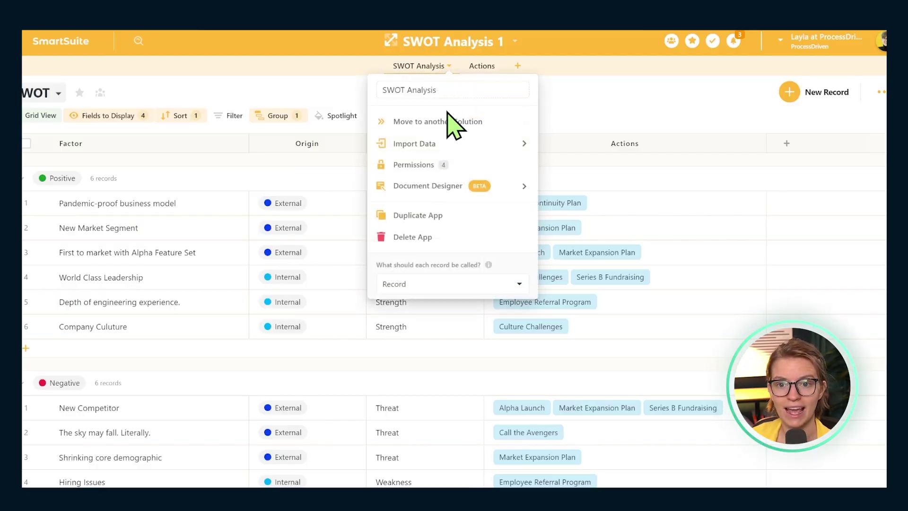
Step: Move the SWOT Analysis app into the Strategic Planning solution
{"action": "left_click", "coordinate": [447, 124]}
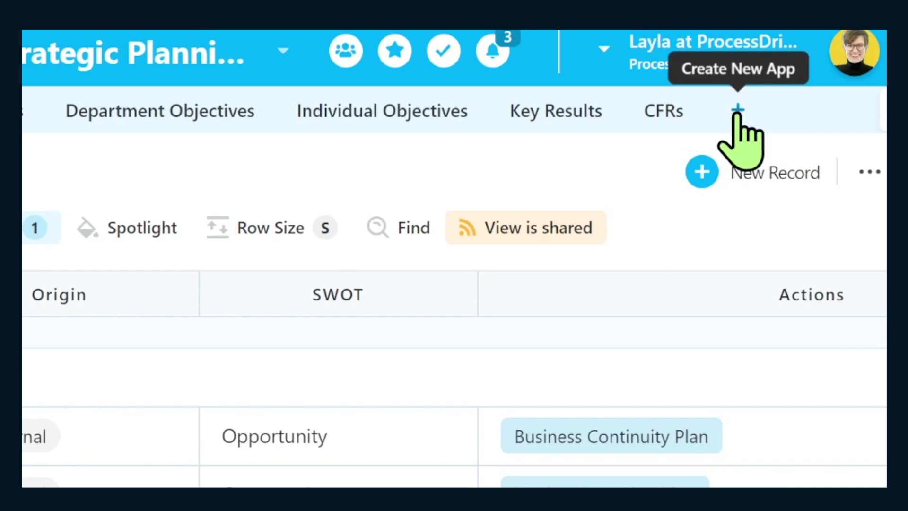
Step: Create a new app and rename it 'Strategic Plan'
{"action": "left_click", "coordinate": [737, 110]}
{"action": "left_click", "coordinate": [723, 113]}
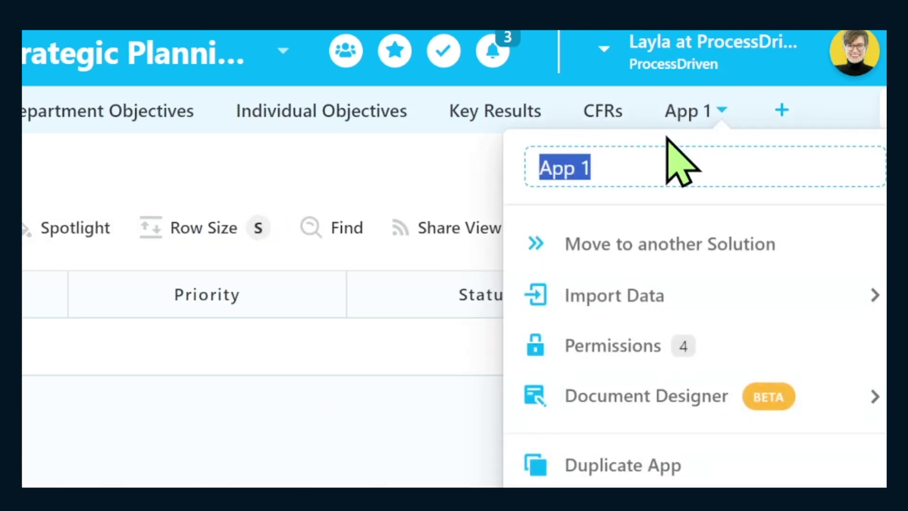
{"action": "type", "text": "Strategic Plan"}
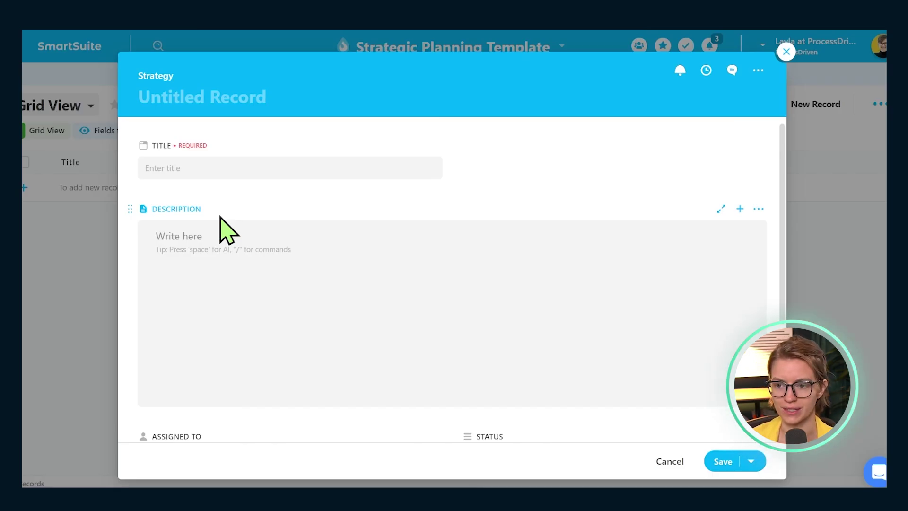
Step: Delete the Assigned To field from the Strategy record and add a new field
{"action": "scroll", "coordinate": [318, 277], "scroll_direction": "down", "scroll_amount": 4}
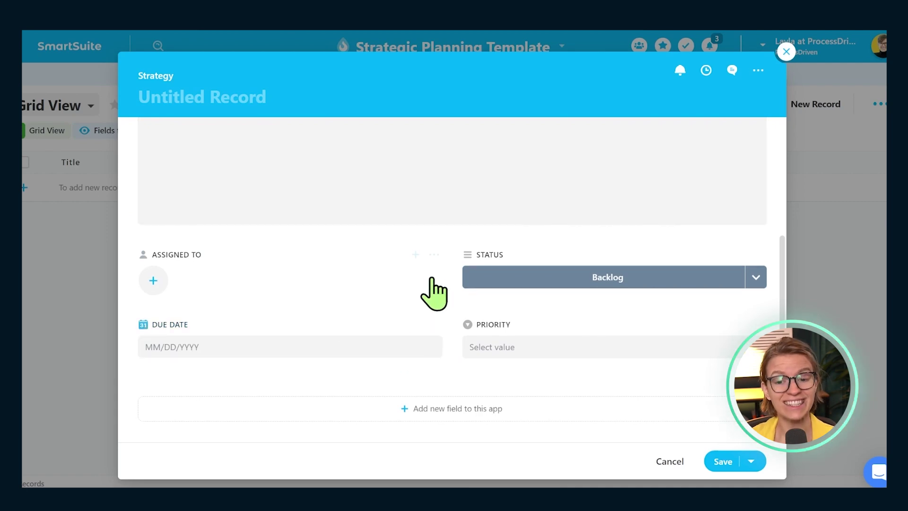
{"action": "left_click", "coordinate": [431, 254]}
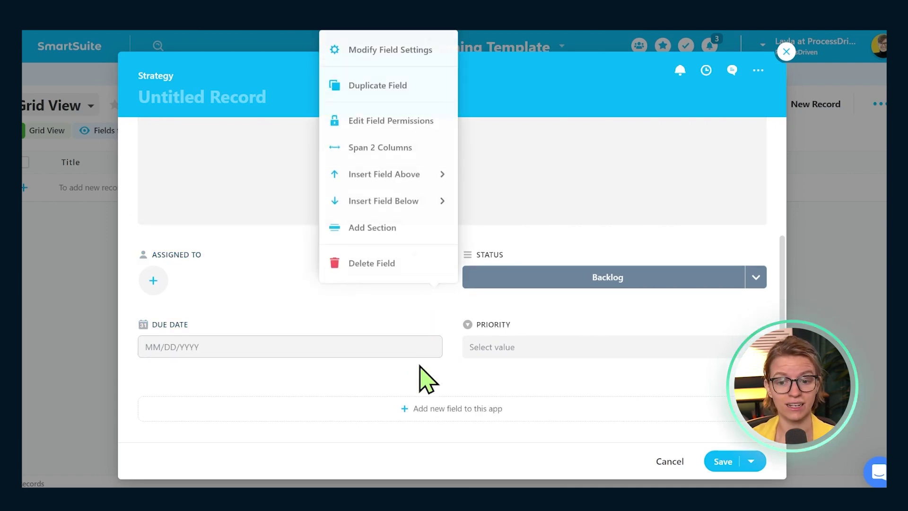
{"action": "left_click", "coordinate": [378, 263]}
{"action": "left_click", "coordinate": [473, 323]}
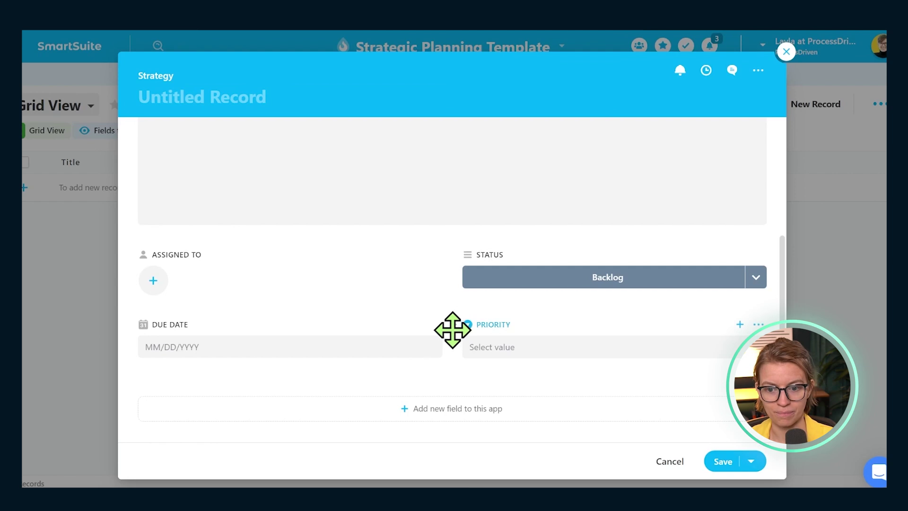
{"action": "left_click", "coordinate": [433, 325]}
{"action": "left_click", "coordinate": [335, 435]}
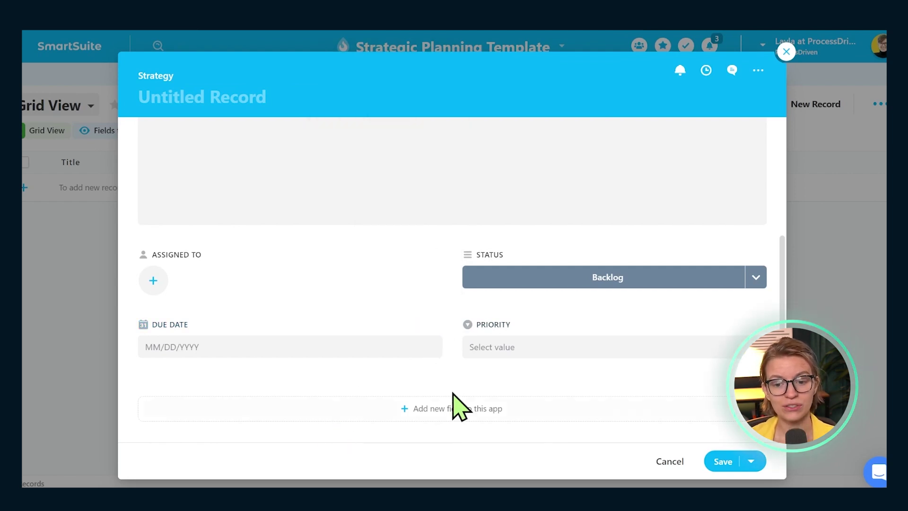
{"action": "left_click", "coordinate": [422, 408]}
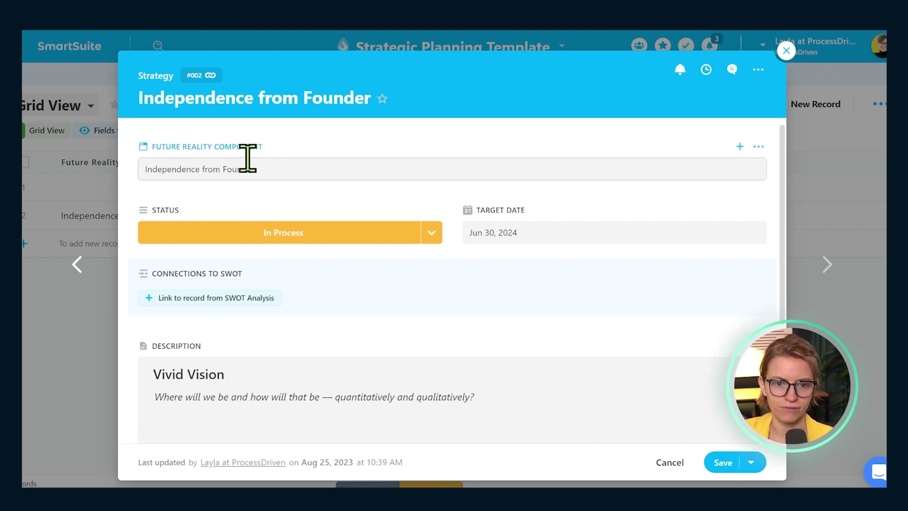
Step: Show the SWOT Analysis records available under Connections to SWOT
{"action": "left_click_drag", "start_coordinate": [247, 169], "coordinate": [191, 174]}
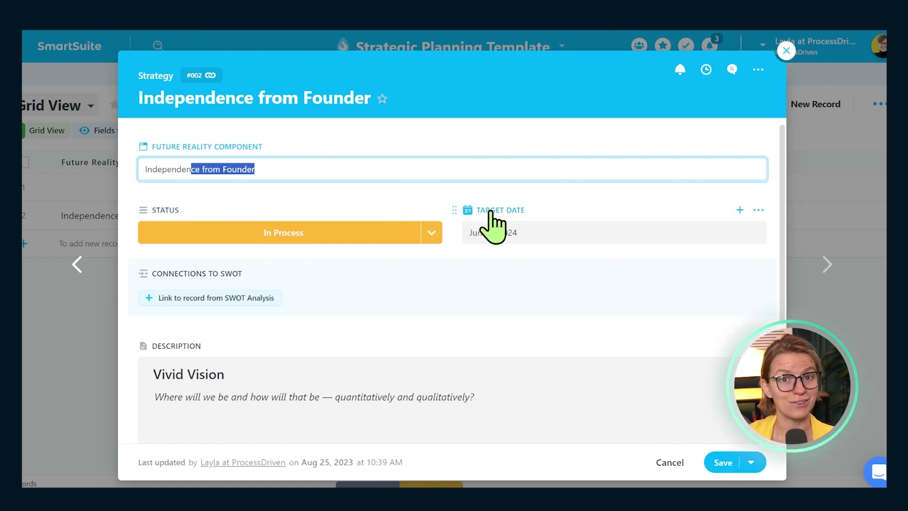
{"action": "scroll", "coordinate": [426, 204], "scroll_direction": "down", "scroll_amount": 2}
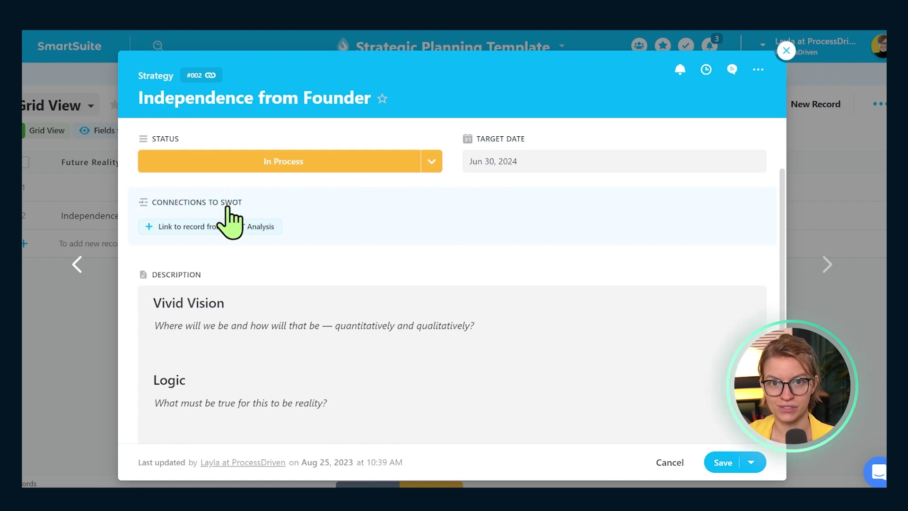
{"action": "left_click", "coordinate": [230, 227]}
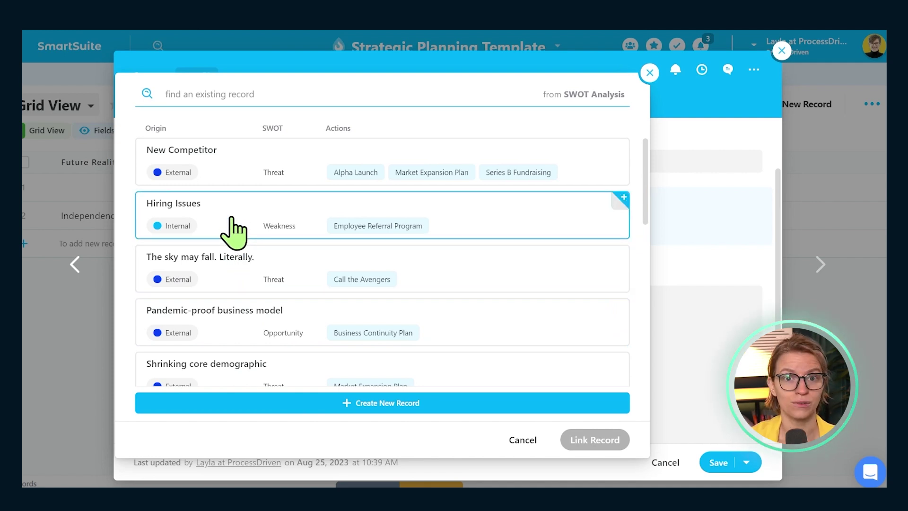
Step: Link the New Competitor and 'The sky may fall. Literally.' SWOT records to Independence from Founder
{"action": "left_click", "coordinate": [224, 181]}
{"action": "left_click", "coordinate": [229, 269]}
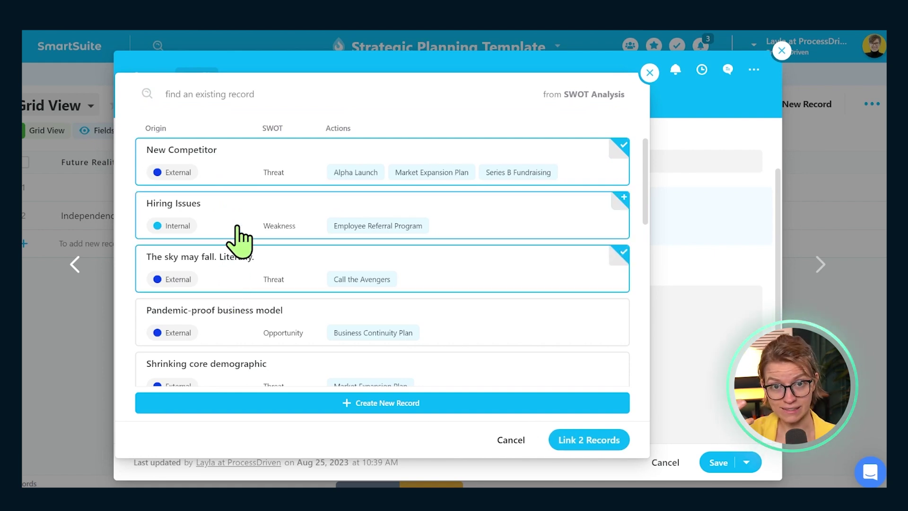
{"action": "left_click", "coordinate": [560, 445]}
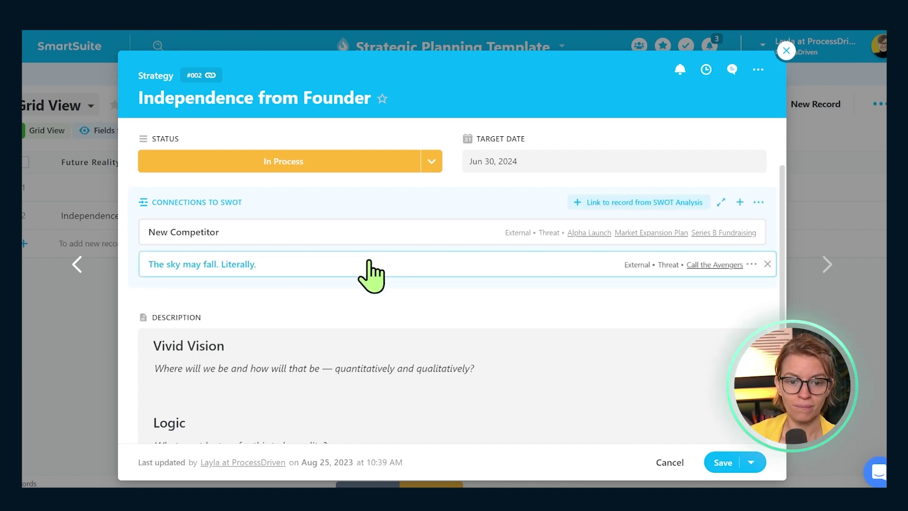
{"action": "scroll", "coordinate": [369, 280], "scroll_direction": "down", "scroll_amount": 3}
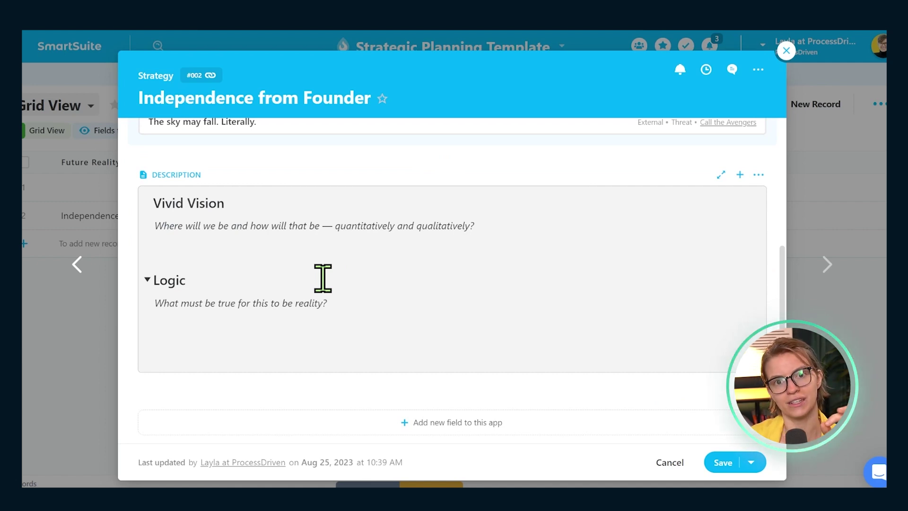
{"action": "left_click_drag", "start_coordinate": [227, 204], "coordinate": [138, 203]}
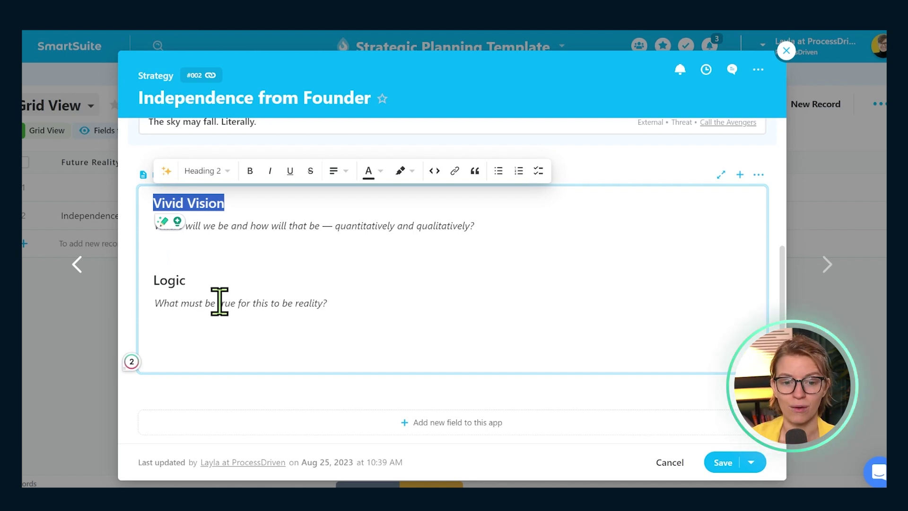
{"action": "left_click", "coordinate": [183, 283]}
{"action": "double_click", "coordinate": [163, 280]}
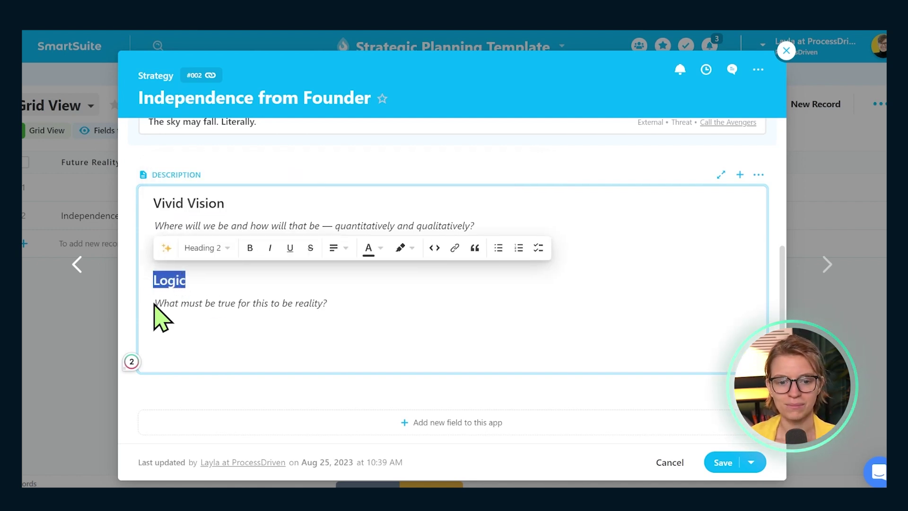
{"action": "left_click_drag", "start_coordinate": [155, 304], "coordinate": [393, 298]}
{"action": "left_click", "coordinate": [393, 348]}
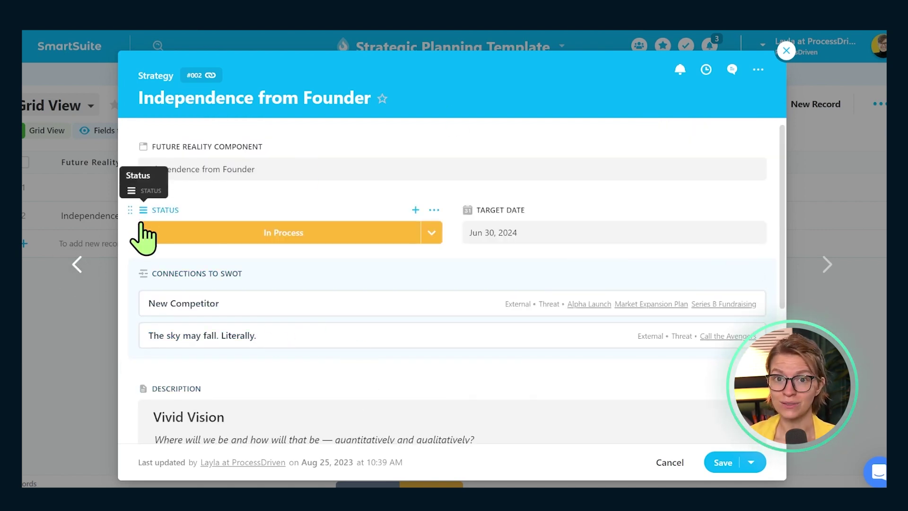
{"action": "scroll", "coordinate": [146, 284], "scroll_direction": "down", "scroll_amount": 5}
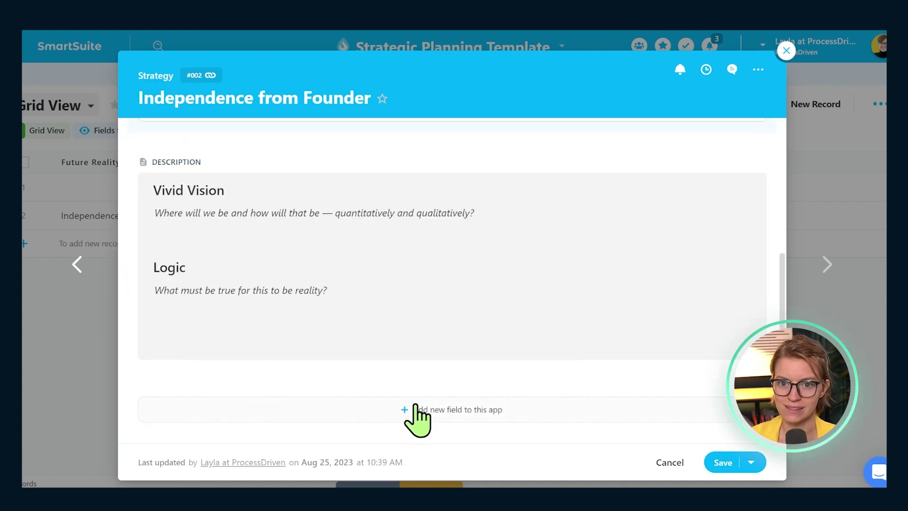
{"action": "scroll", "coordinate": [428, 399], "scroll_direction": "up", "scroll_amount": 5}
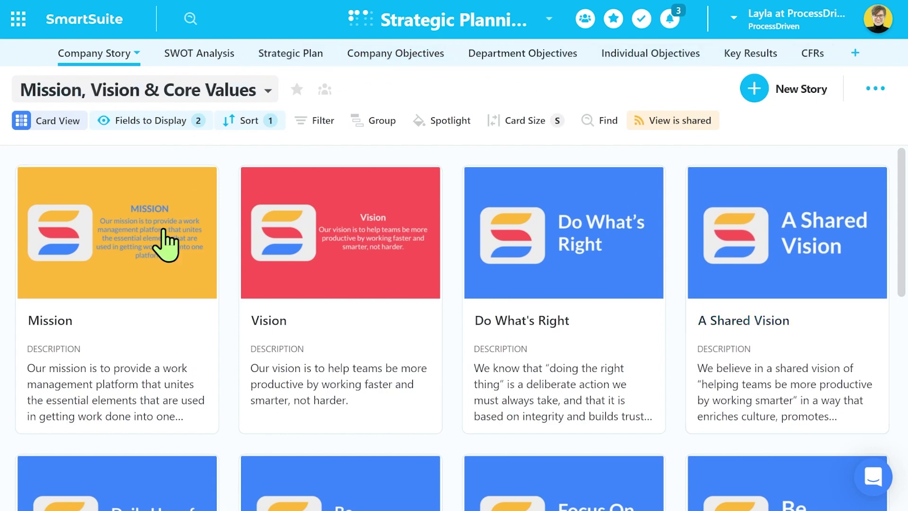
Step: Check the view's sharing settings and the solution menu, then go to the SWOT Analysis app
{"action": "left_click", "coordinate": [695, 123]}
{"action": "left_click", "coordinate": [640, 121]}
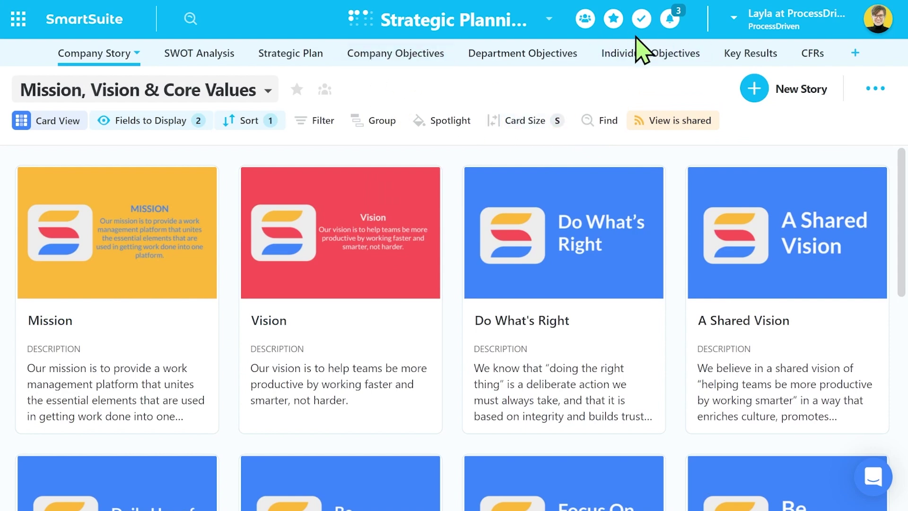
{"action": "left_click", "coordinate": [451, 35]}
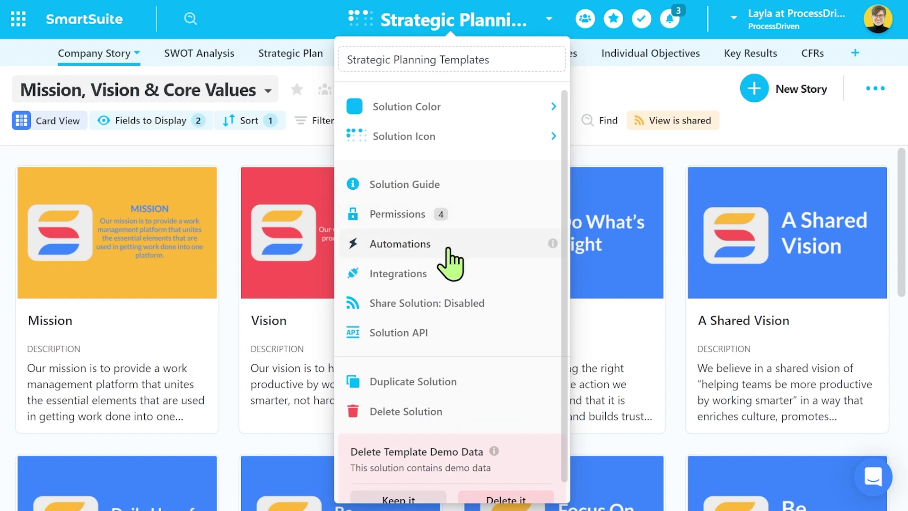
{"action": "left_click", "coordinate": [188, 49]}
{"action": "left_click", "coordinate": [211, 56]}
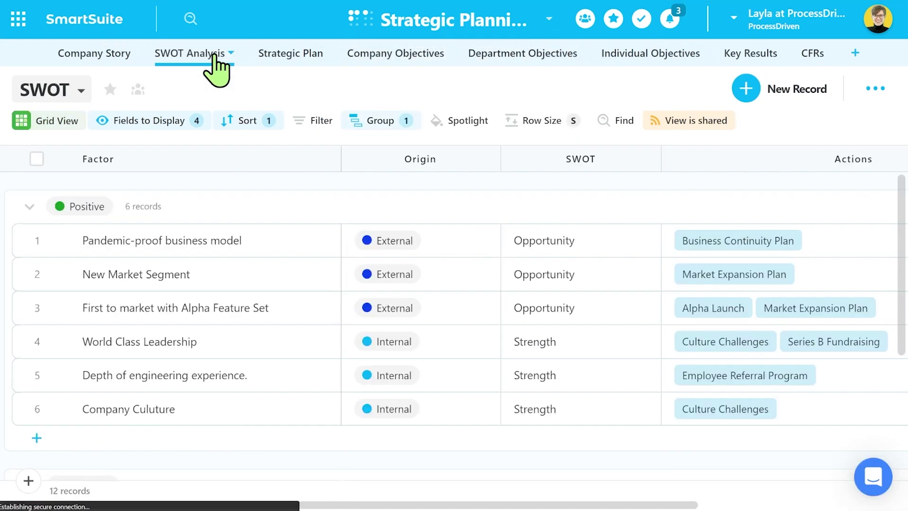
{"action": "left_click", "coordinate": [55, 241]}
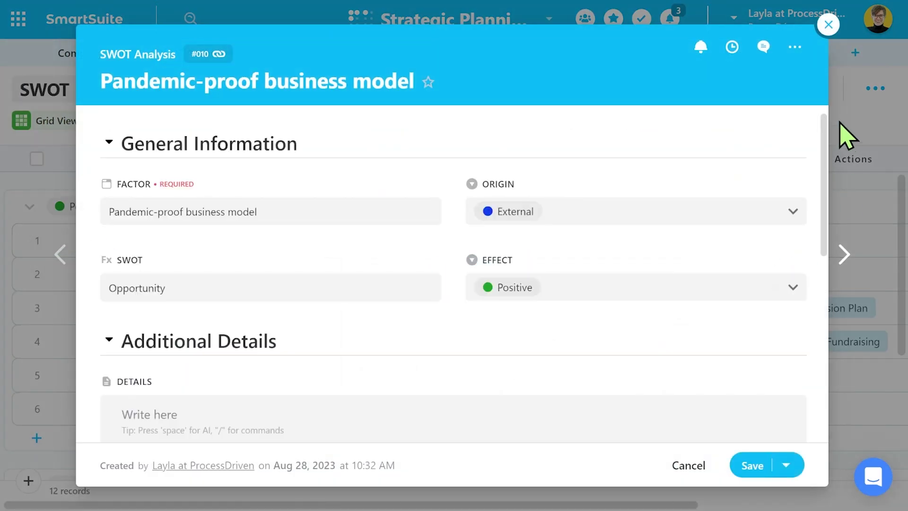
{"action": "left_click", "coordinate": [763, 47]}
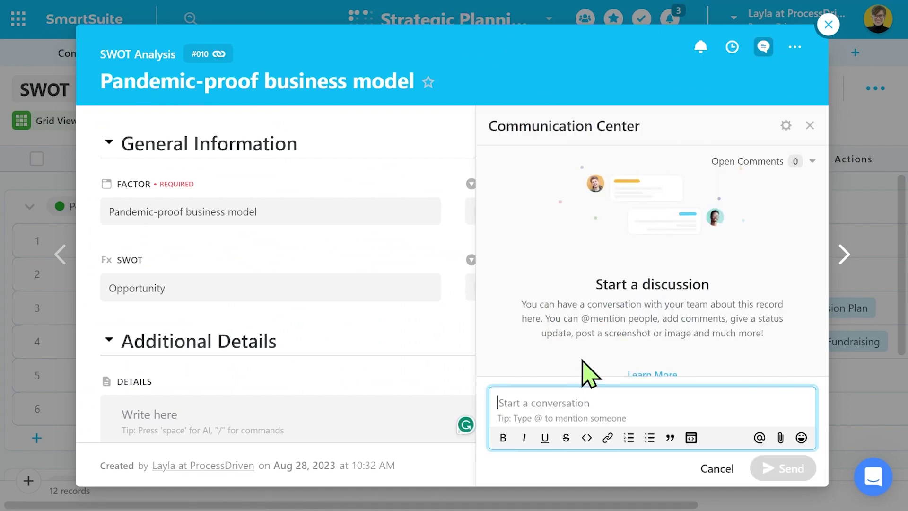
{"action": "left_click_drag", "start_coordinate": [174, 54], "coordinate": [94, 57]}
{"action": "left_click", "coordinate": [610, 394]}
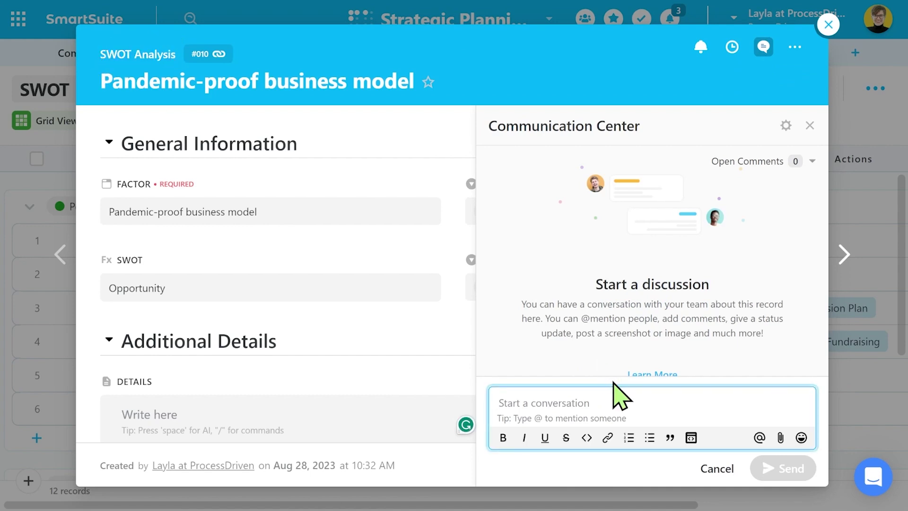
{"action": "type", "text": "@"}
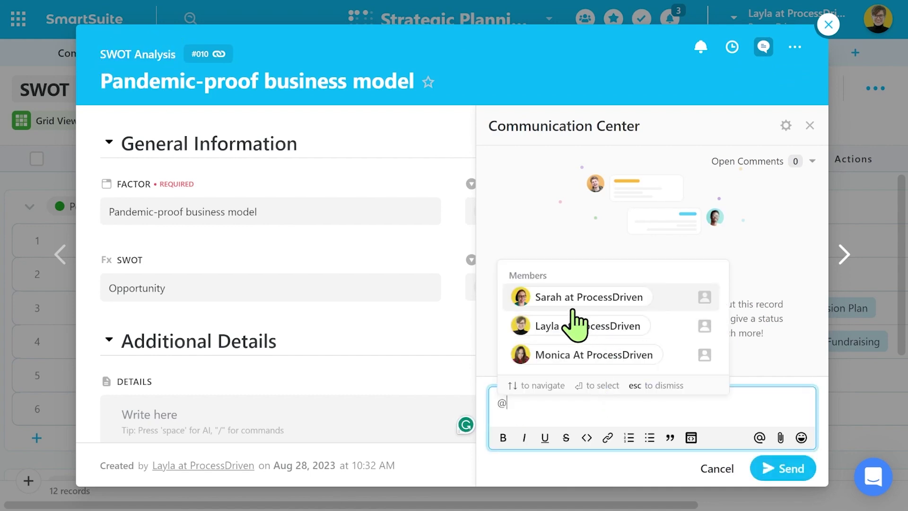
{"action": "left_click", "coordinate": [572, 301]}
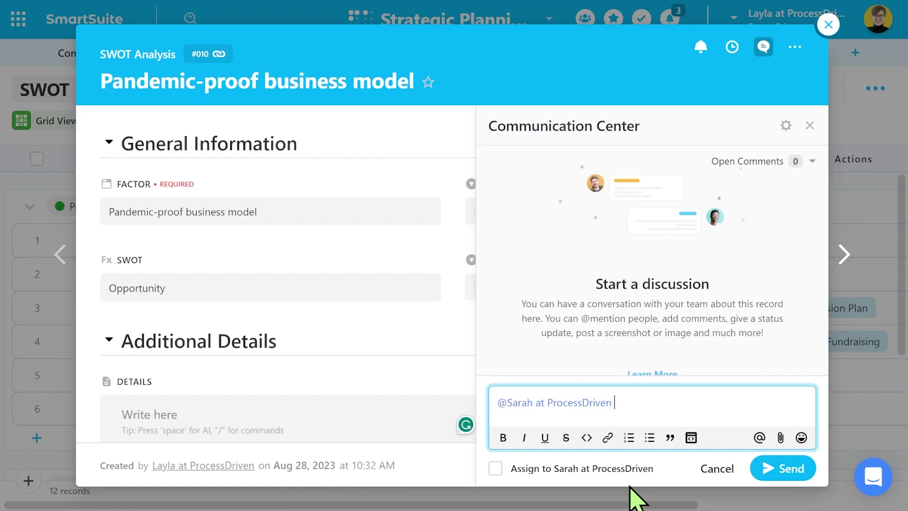
{"action": "left_click", "coordinate": [642, 494]}
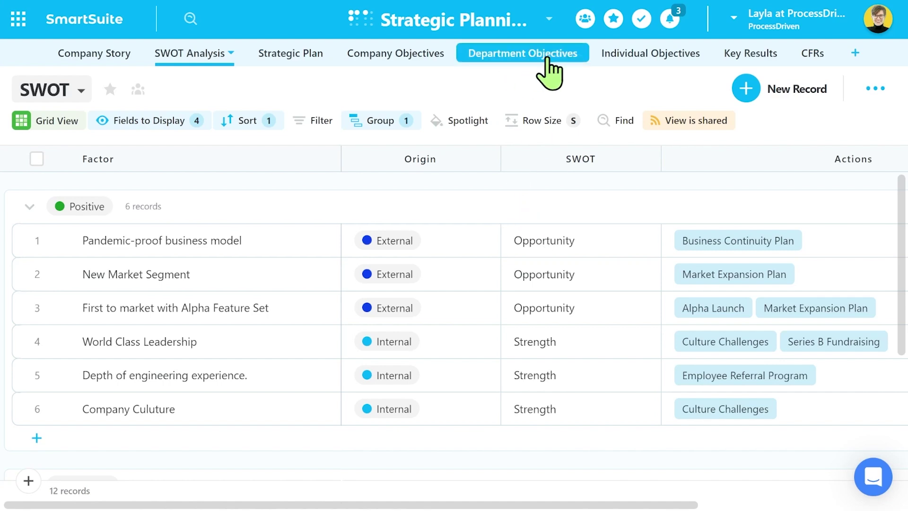
Step: Delete the Department Objectives app from the solution
{"action": "left_click", "coordinate": [574, 54]}
{"action": "left_click", "coordinate": [573, 56]}
{"action": "left_click", "coordinate": [573, 56]}
{"action": "left_click", "coordinate": [570, 289]}
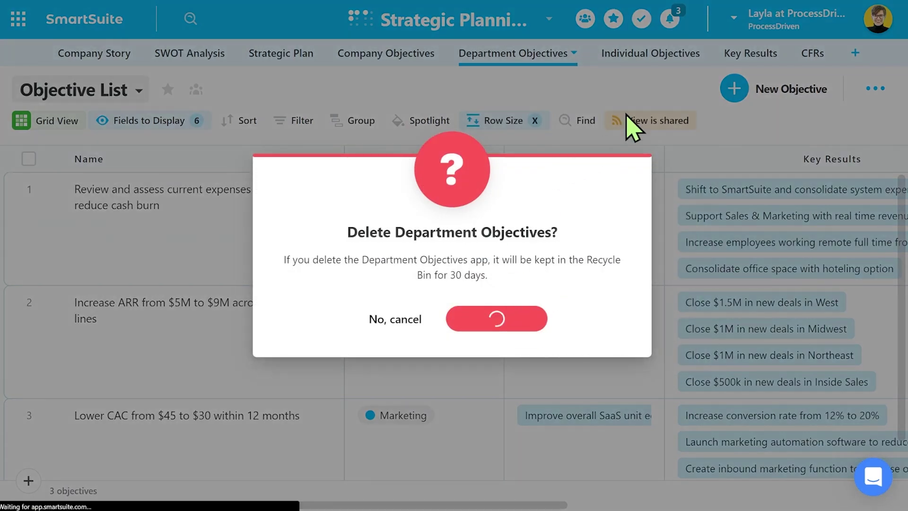
{"action": "left_click", "coordinate": [507, 318]}
Step: Delete the Individual Objectives app from the solution
{"action": "left_click", "coordinate": [615, 54]}
{"action": "left_click", "coordinate": [616, 66]}
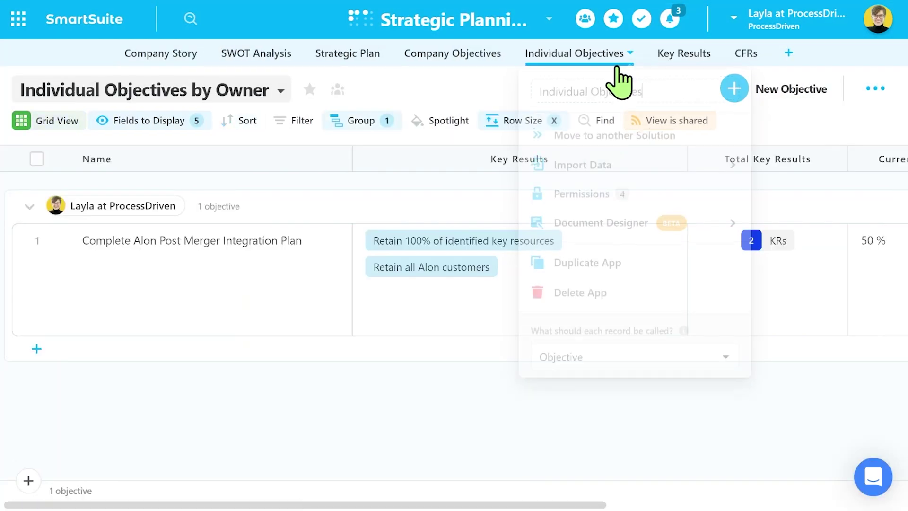
{"action": "left_click", "coordinate": [584, 290]}
{"action": "left_click", "coordinate": [510, 323]}
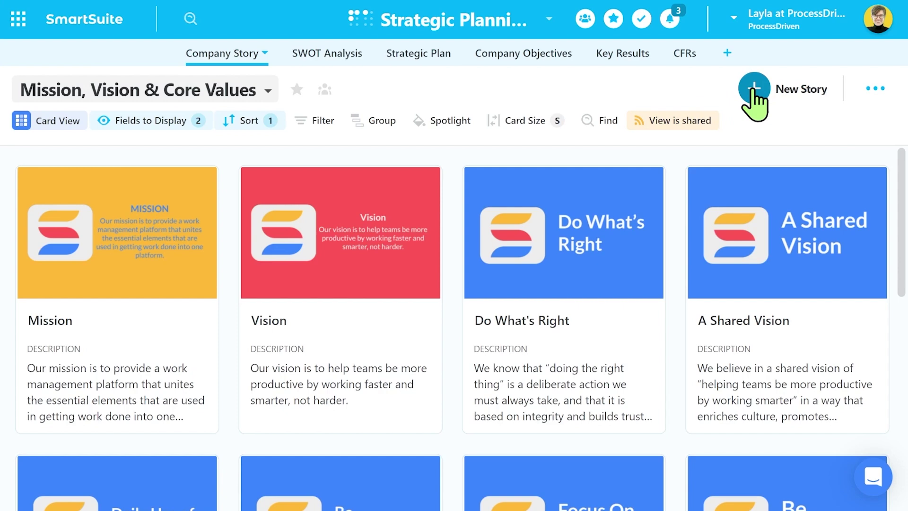
Step: Reopen Pandemic-proof business model in SWOT Analysis, browse the Details insert menu, leaving Details empty
{"action": "left_click", "coordinate": [318, 57]}
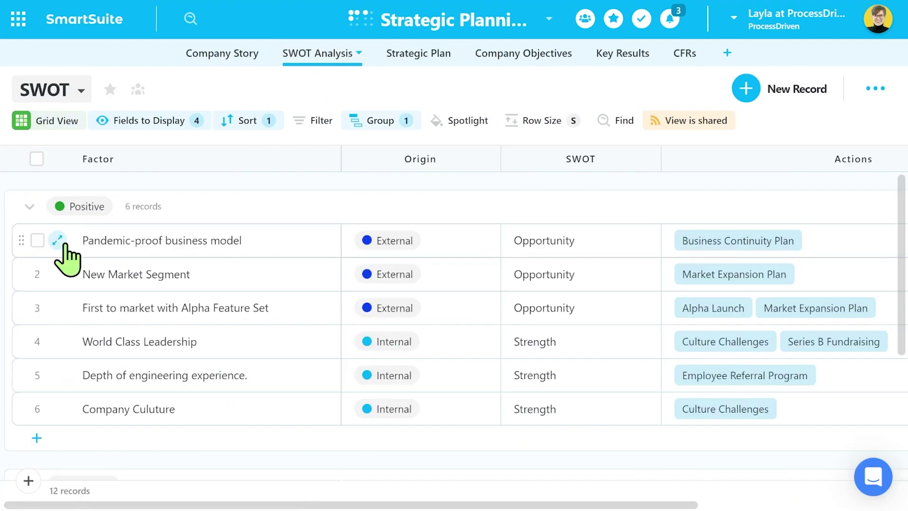
{"action": "left_click", "coordinate": [57, 241]}
{"action": "left_click", "coordinate": [310, 285]}
{"action": "type", "text": "/"}
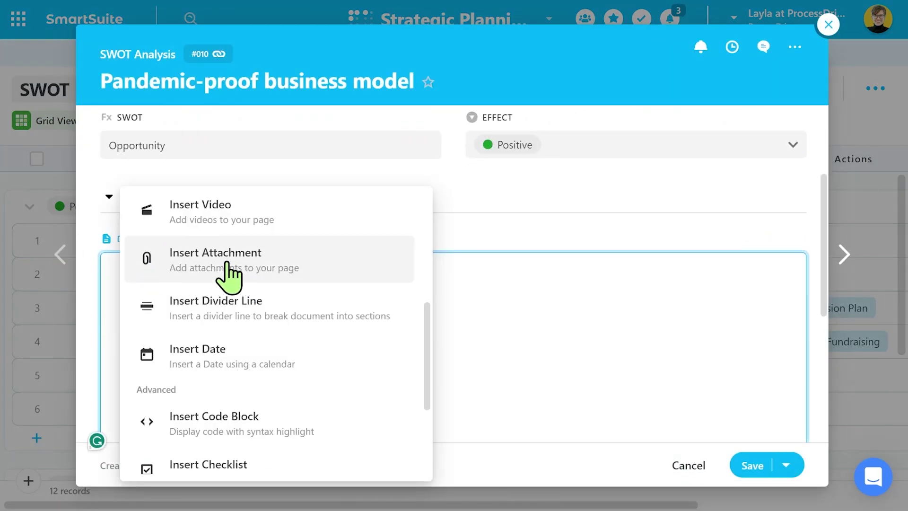
{"action": "scroll", "coordinate": [243, 233], "scroll_direction": "up", "scroll_amount": 3}
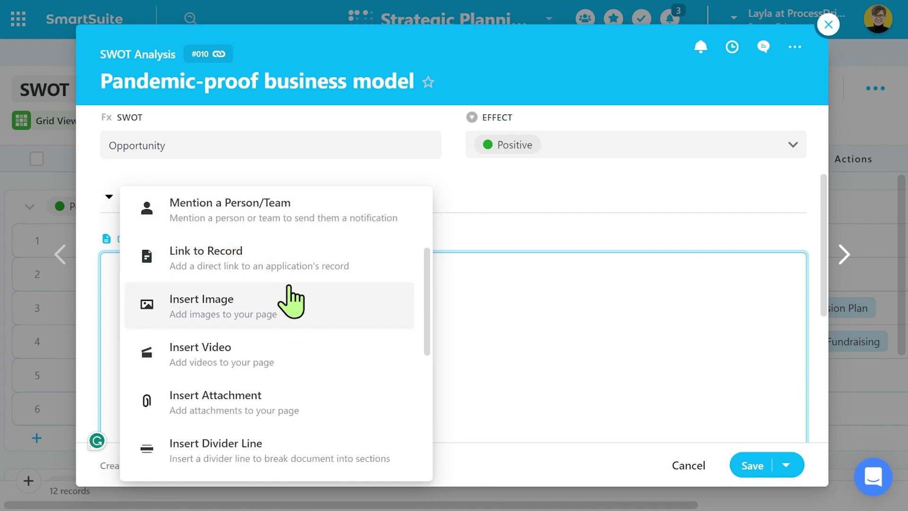
{"action": "scroll", "coordinate": [179, 270], "scroll_direction": "up", "scroll_amount": 3}
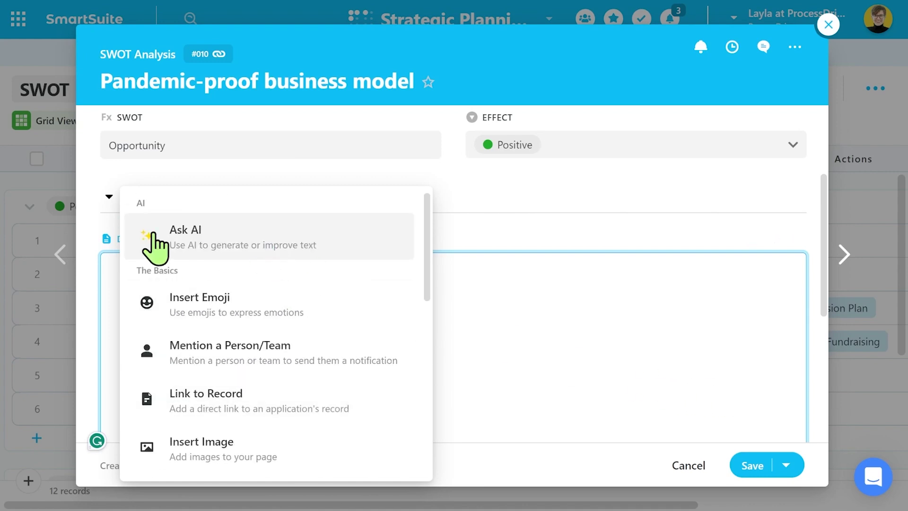
{"action": "left_click", "coordinate": [581, 318]}
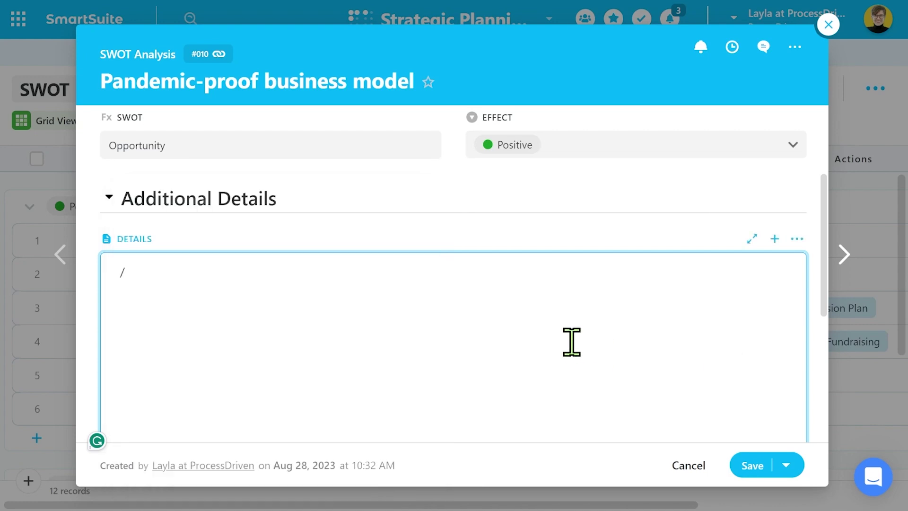
{"action": "key", "text": "BackSpace"}
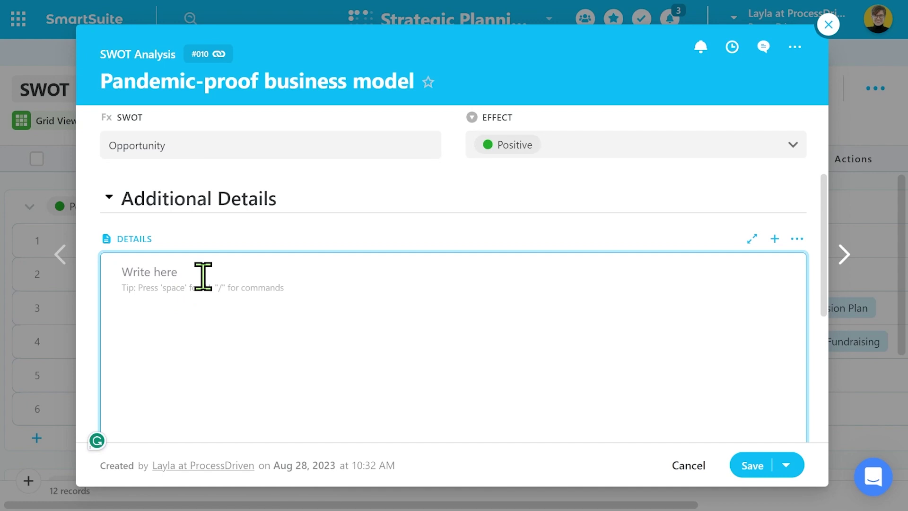
{"action": "scroll", "coordinate": [326, 160], "scroll_direction": "up", "scroll_amount": 3}
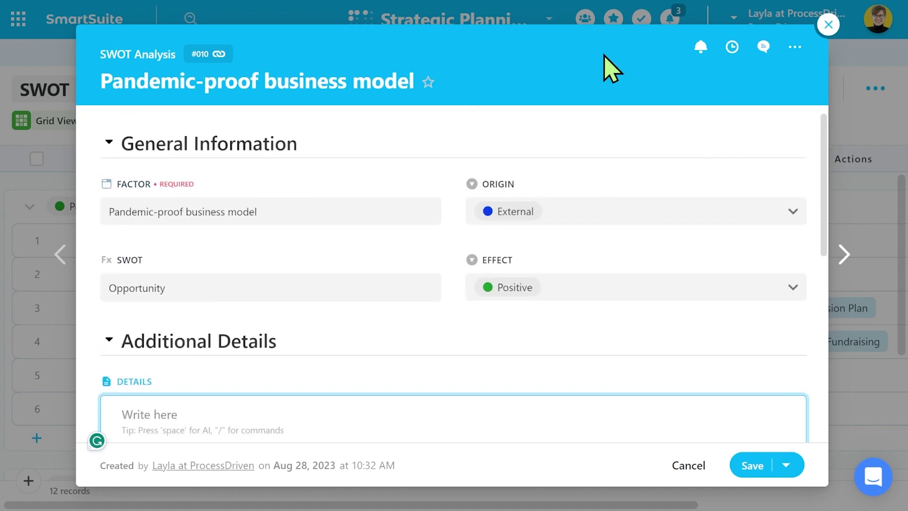